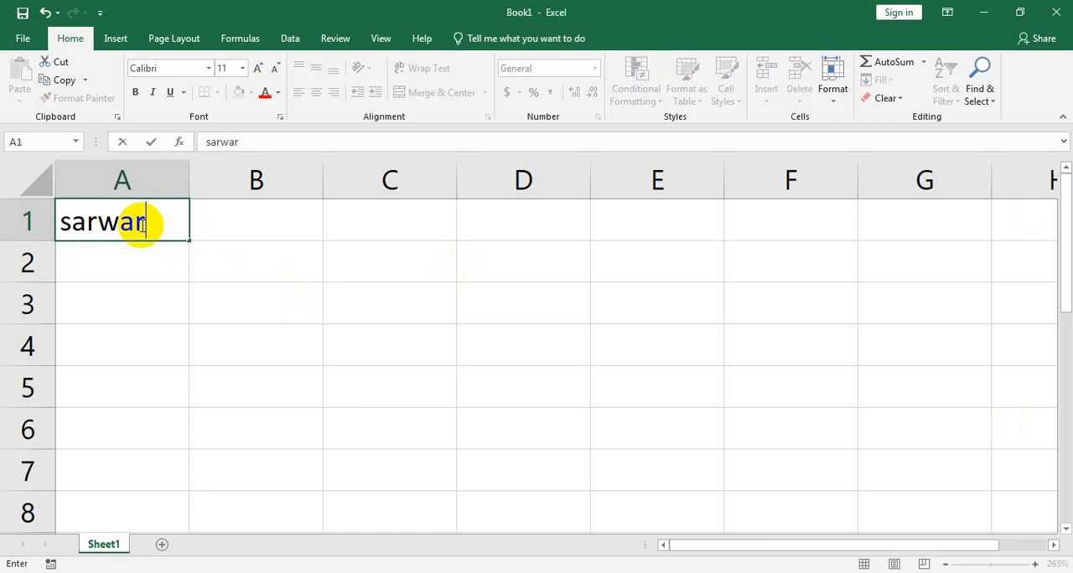
Step: Commit the name typed in cell A1, and practise selecting the ranges A1:F8 and A1:F7 before deselecting them
click(286, 306)
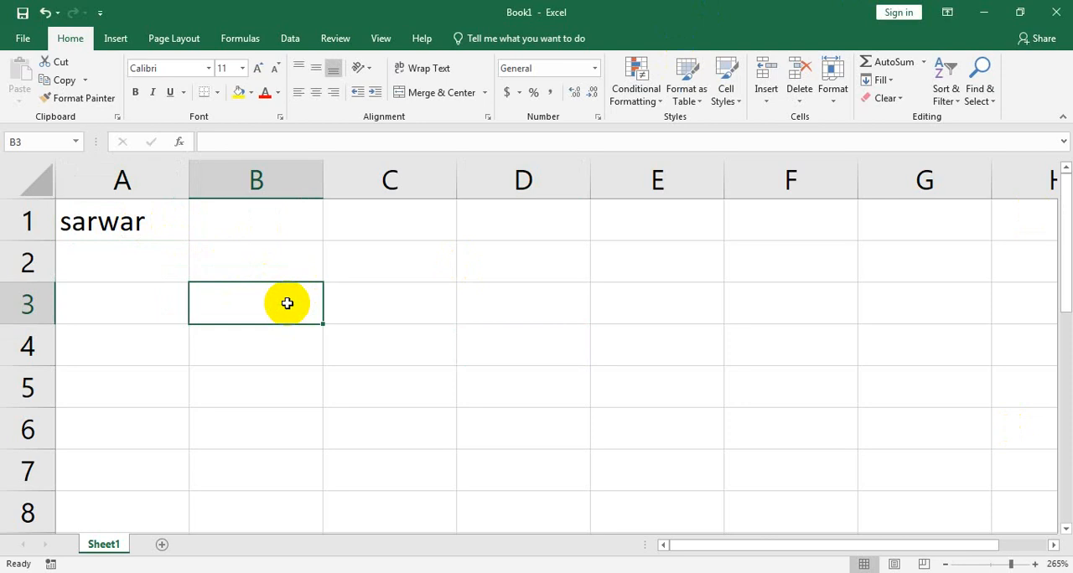
click(139, 221)
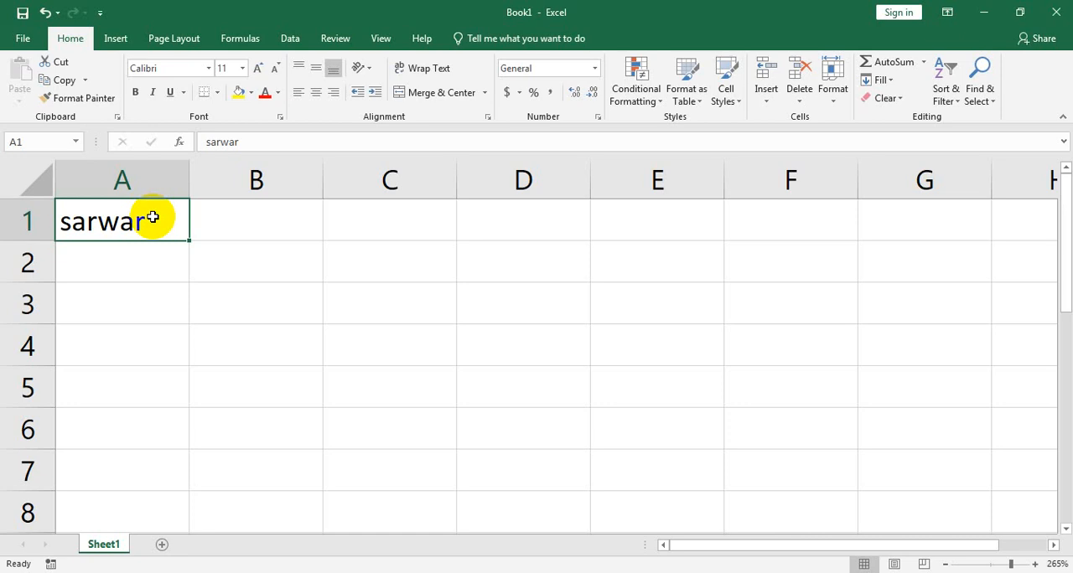
drag(153, 217, 792, 450)
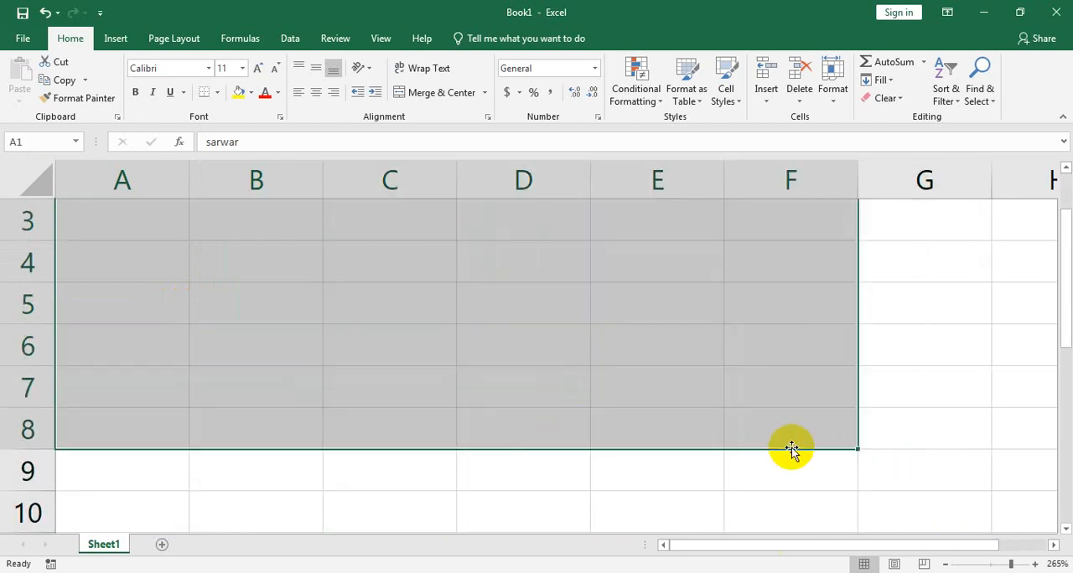
scroll(792, 450, up, 1)
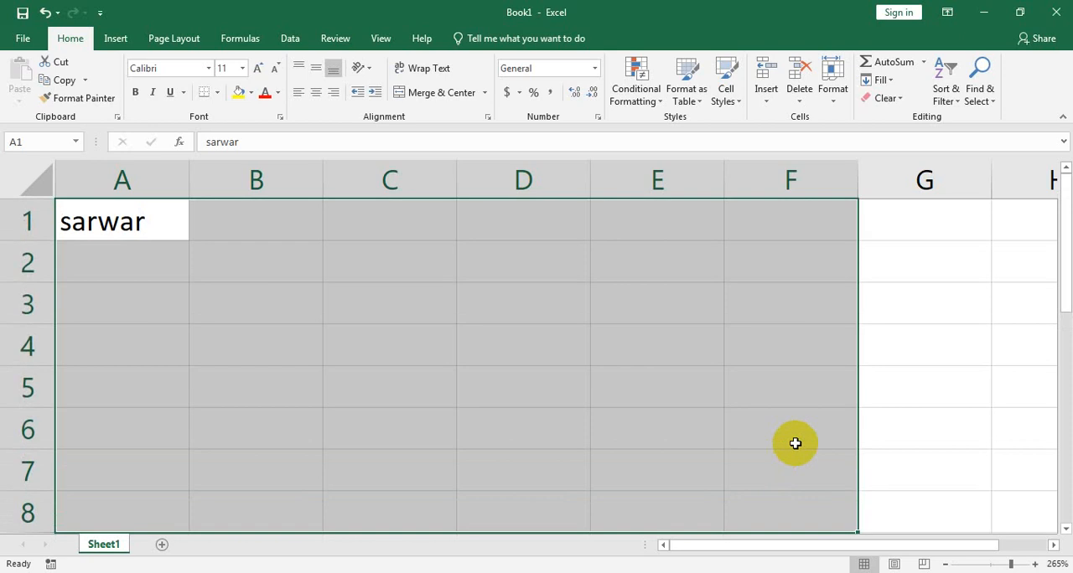
click(901, 400)
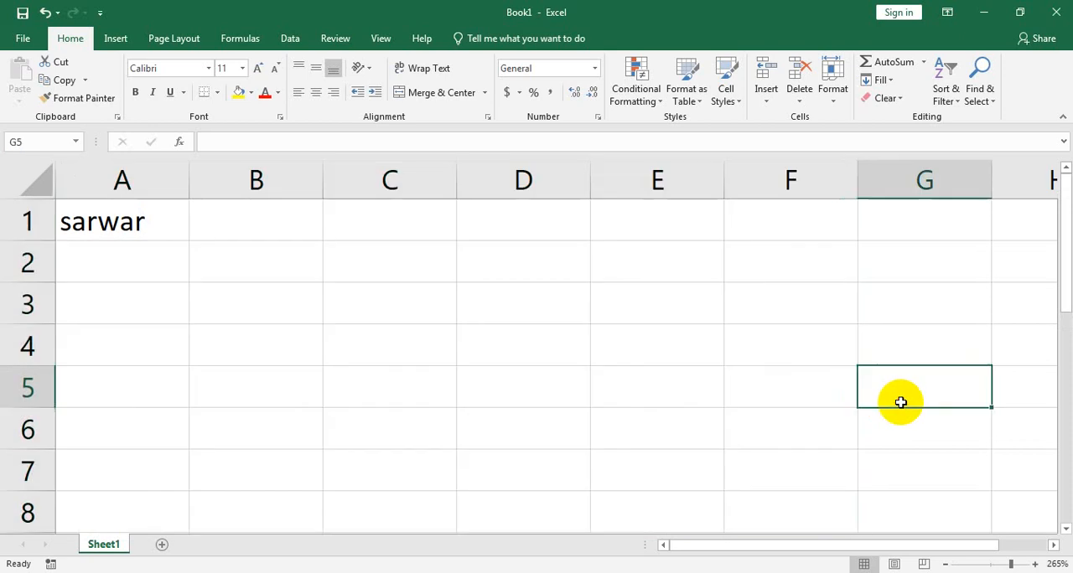
click(168, 222)
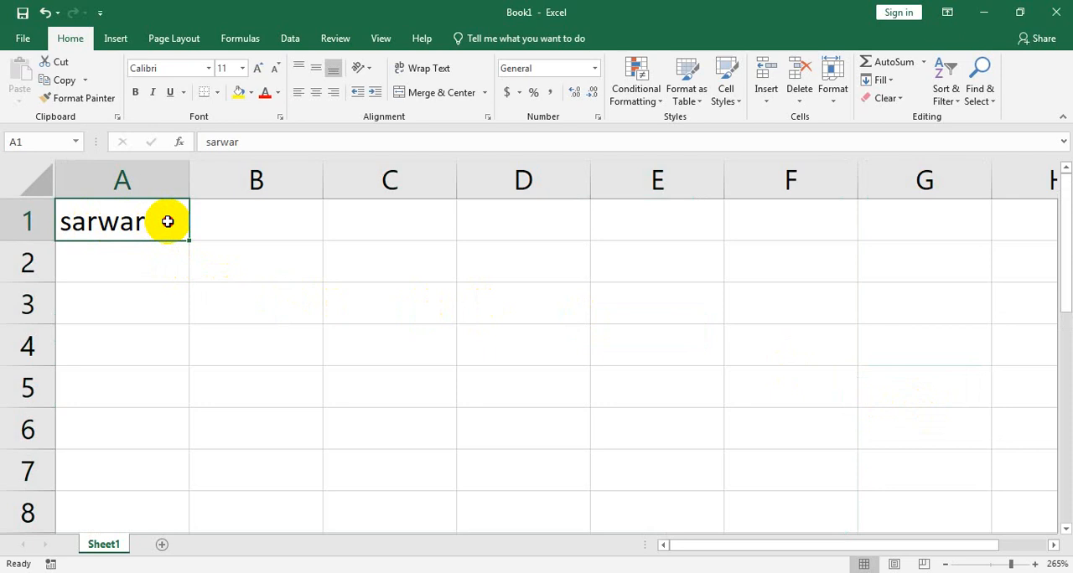
drag(168, 221, 804, 475)
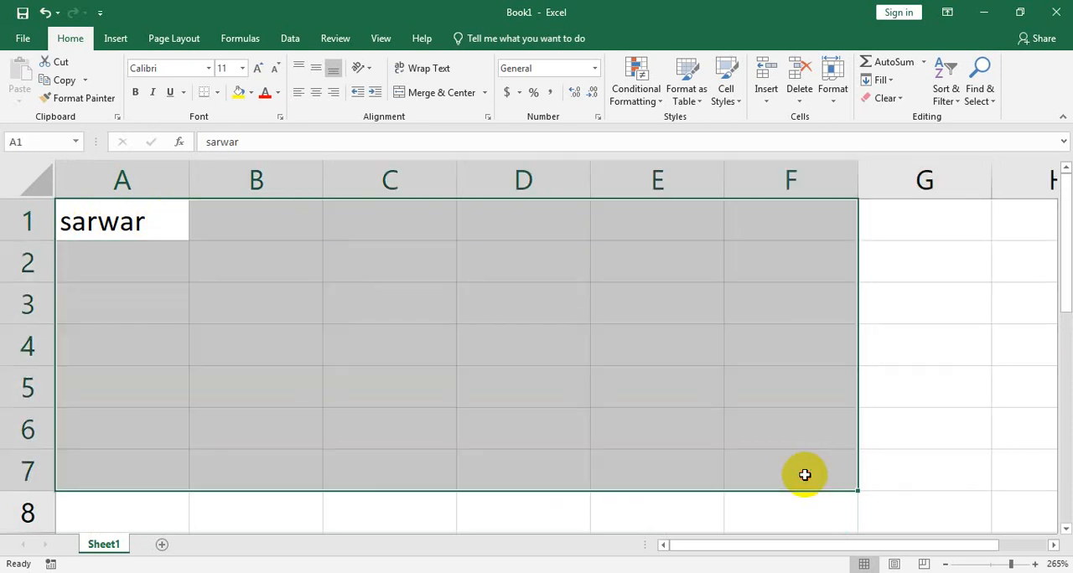
click(676, 387)
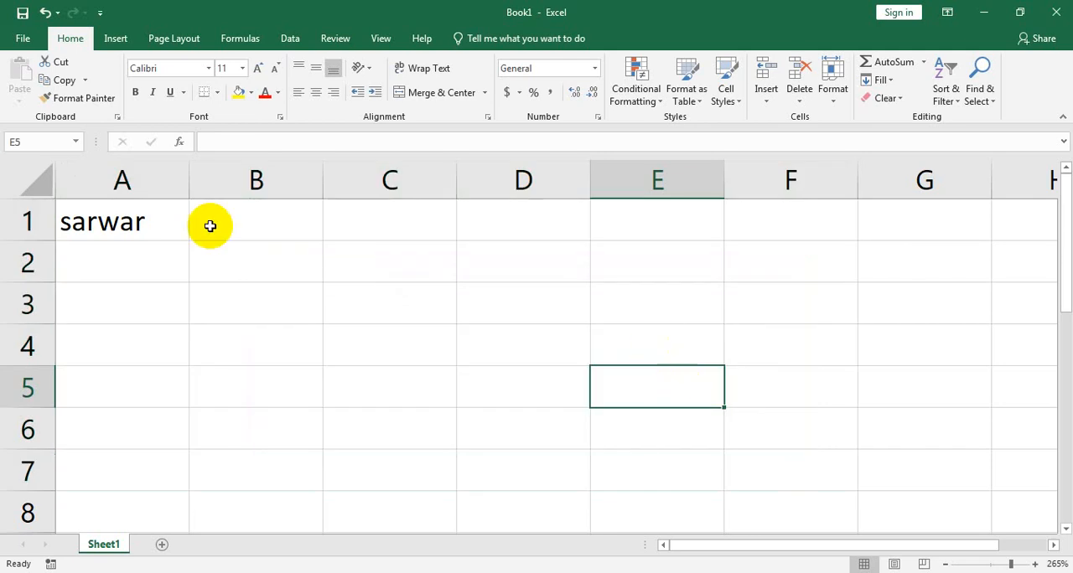
Step: Copy the name from A1 down to A11 with the fill handle and undo the fill
click(143, 219)
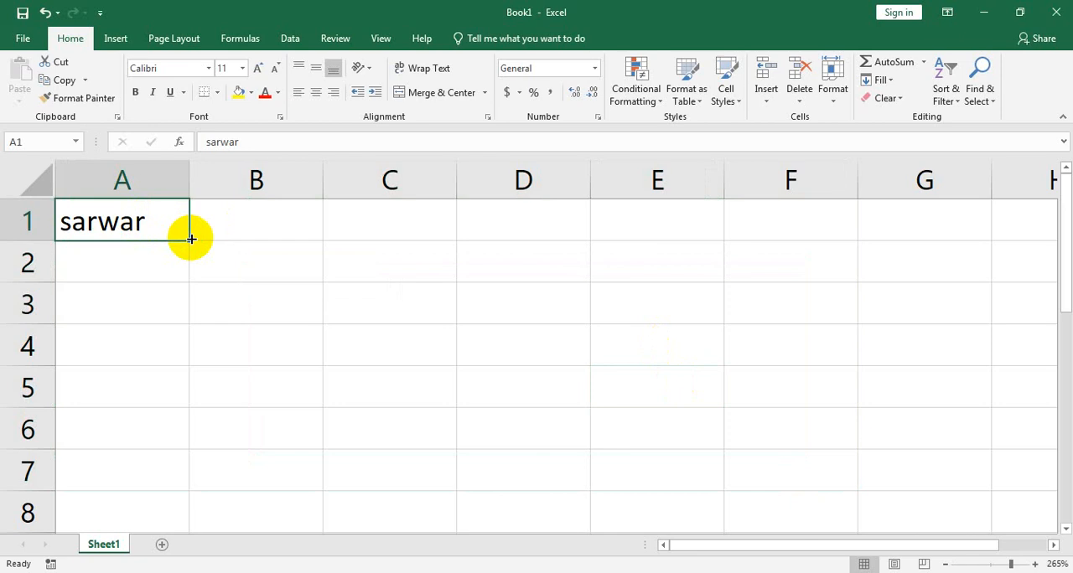
drag(191, 239, 192, 239)
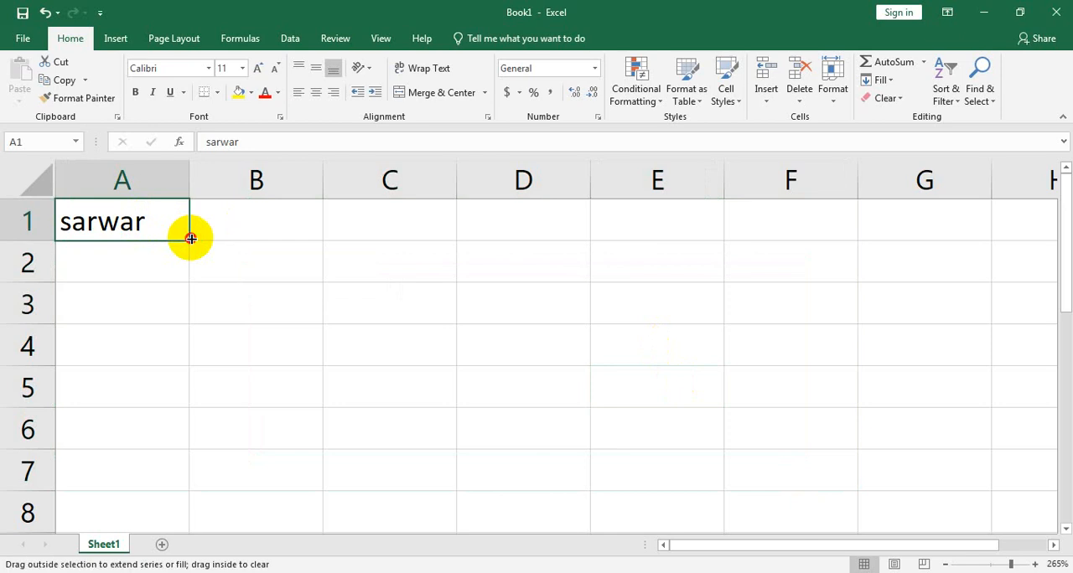
drag(191, 238, 189, 492)
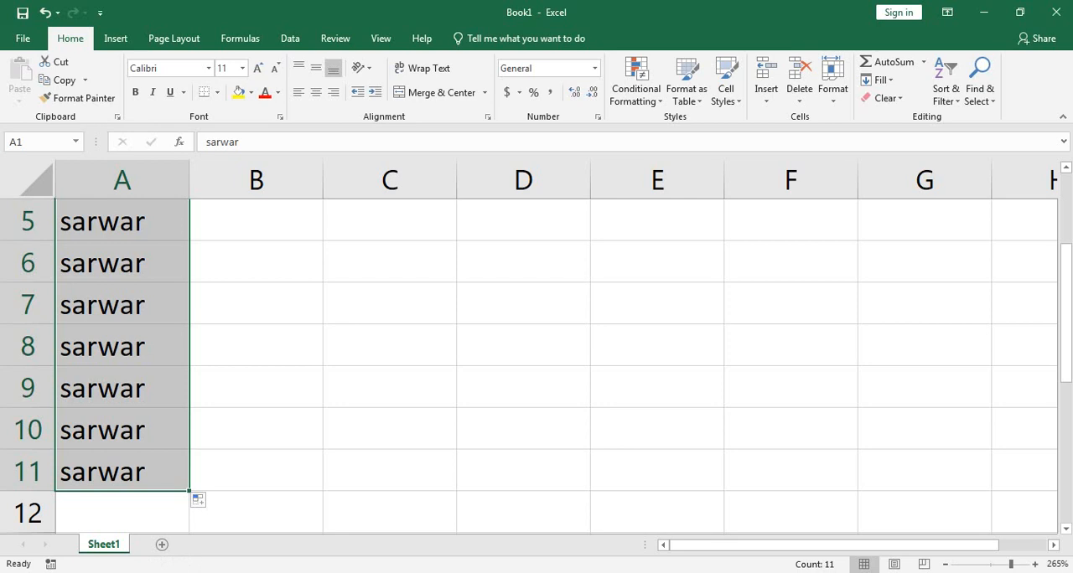
key(ctrl+z)
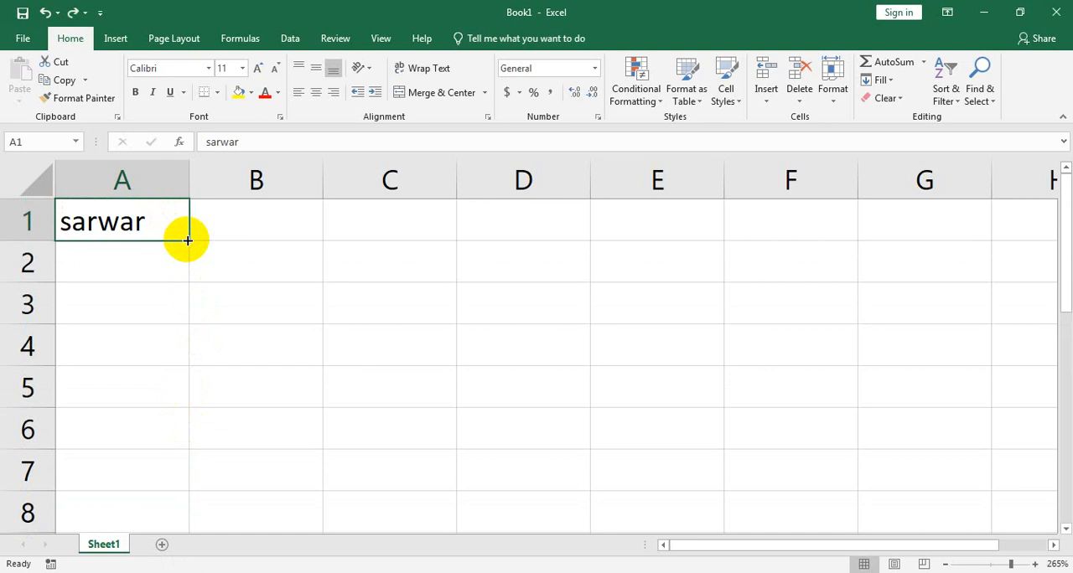
Step: Repeat the downward fill of the name from A1 over the cells below it and undo it
drag(186, 241, 187, 240)
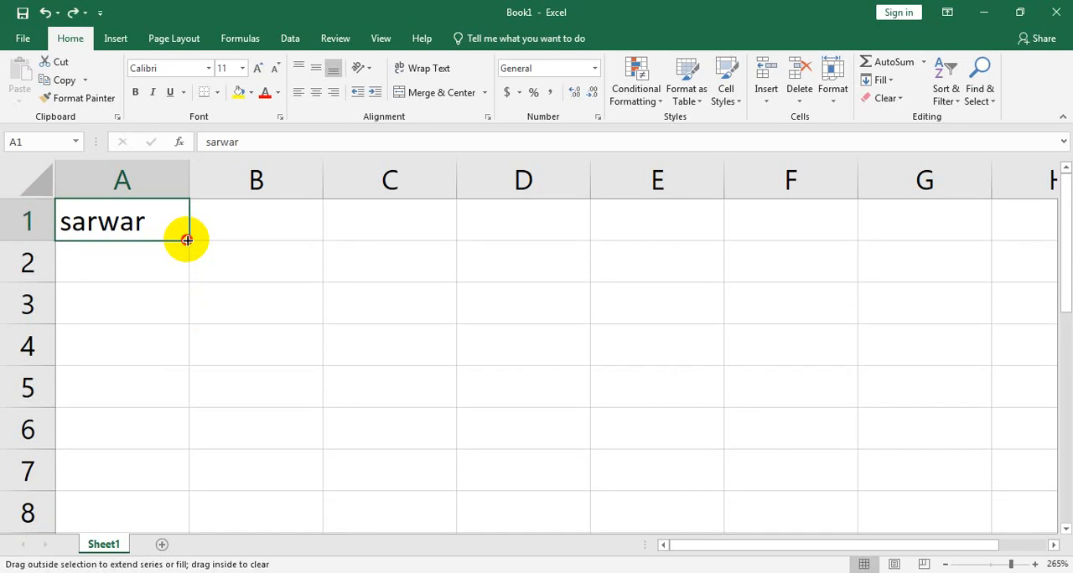
drag(186, 241, 192, 273)
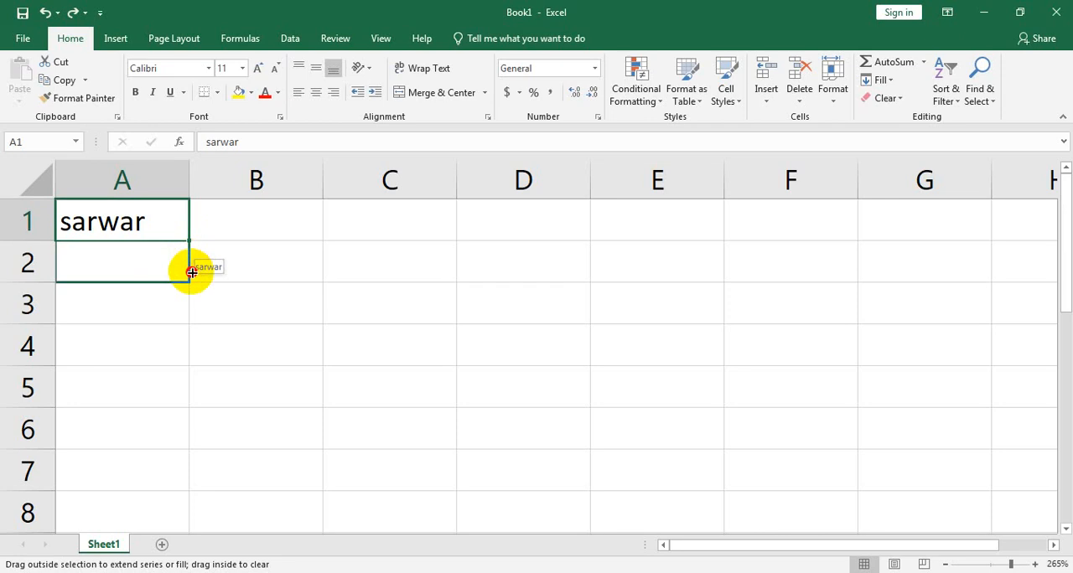
drag(192, 272, 186, 443)
key(ctrl+z)
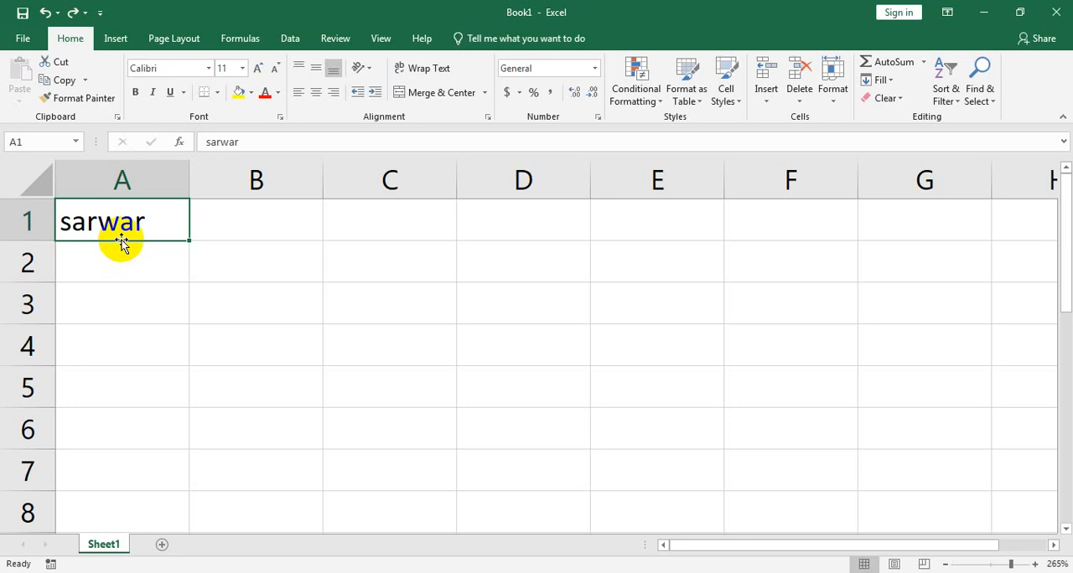
Step: Move the name from A1 to D3 and on to E5, and delete it there
drag(122, 243, 508, 311)
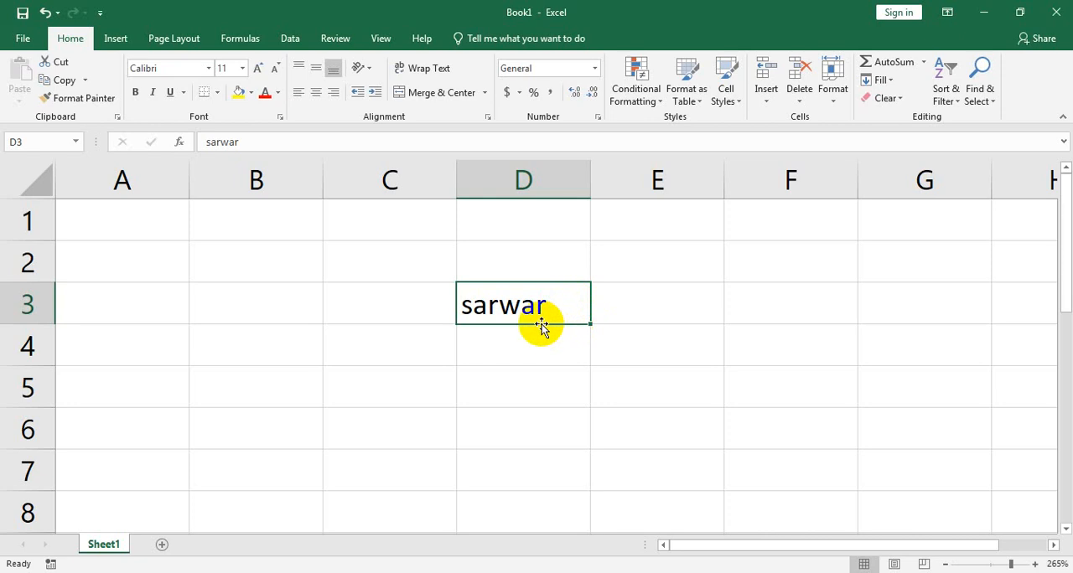
drag(545, 326, 684, 401)
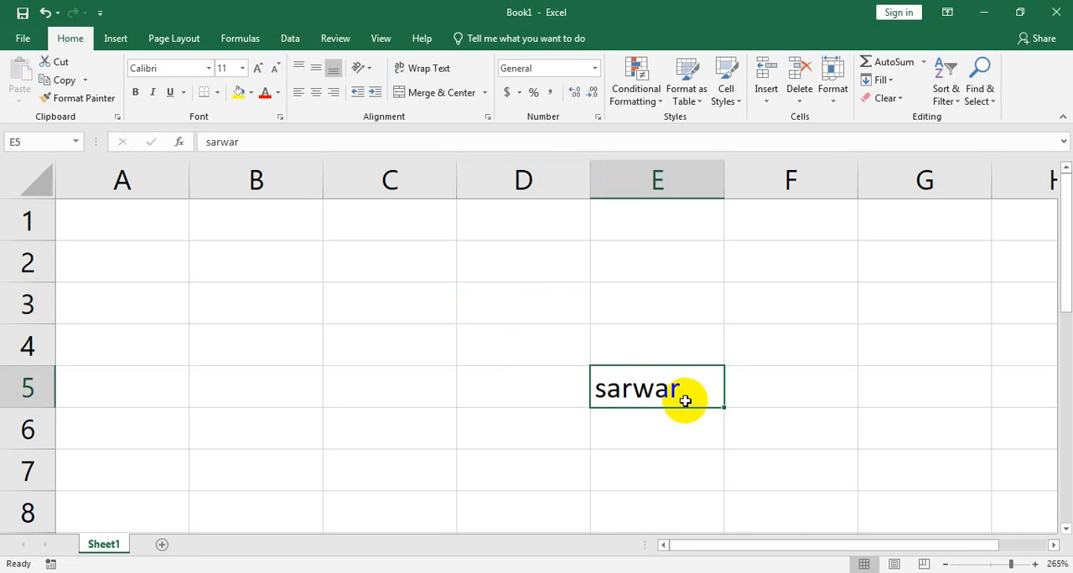
key(Delete)
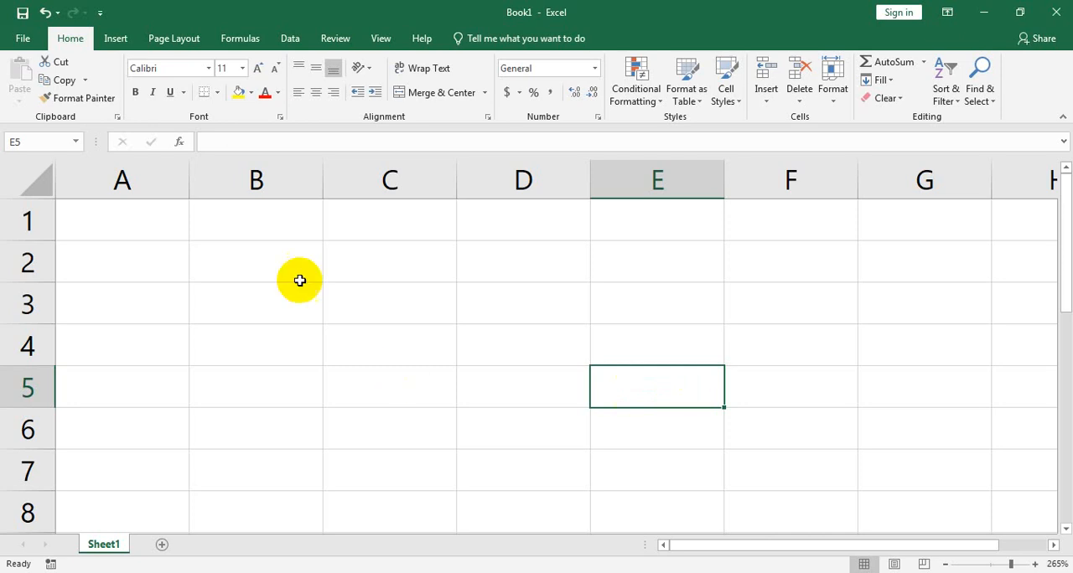
Step: Enter "saturday" in cell A1
click(99, 216)
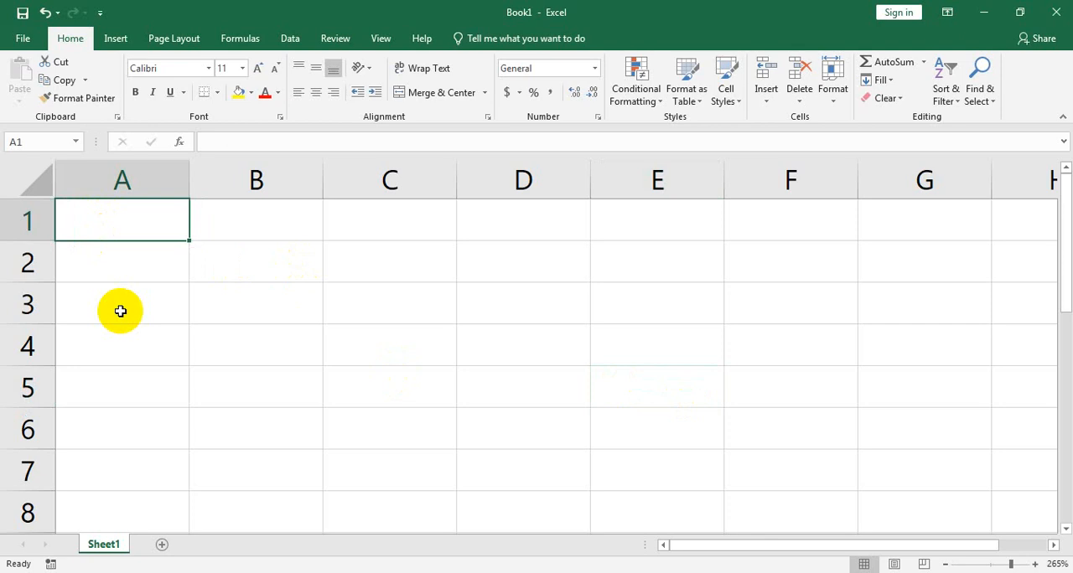
text(sa)
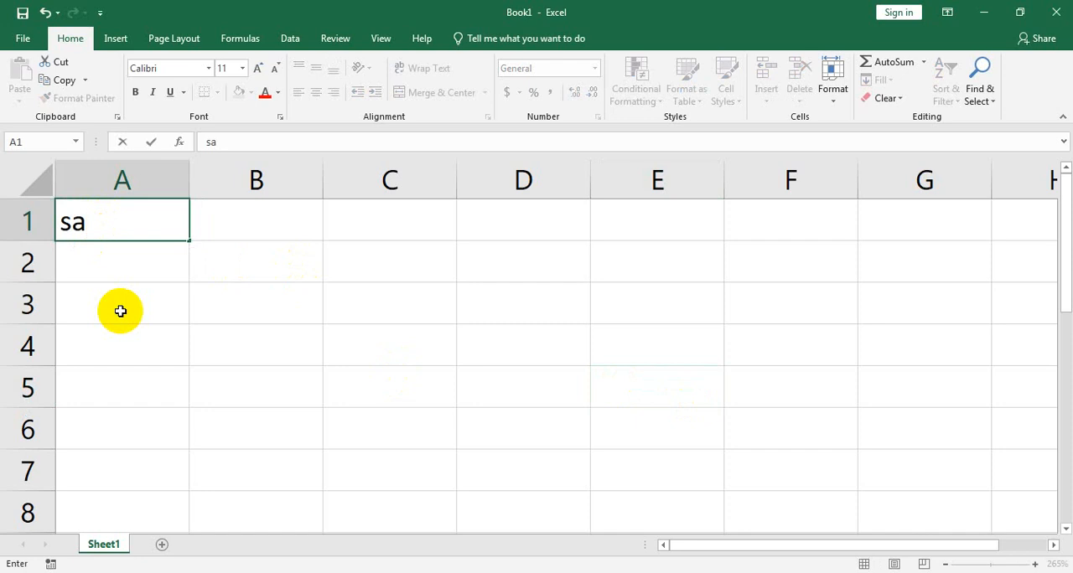
text(turday)
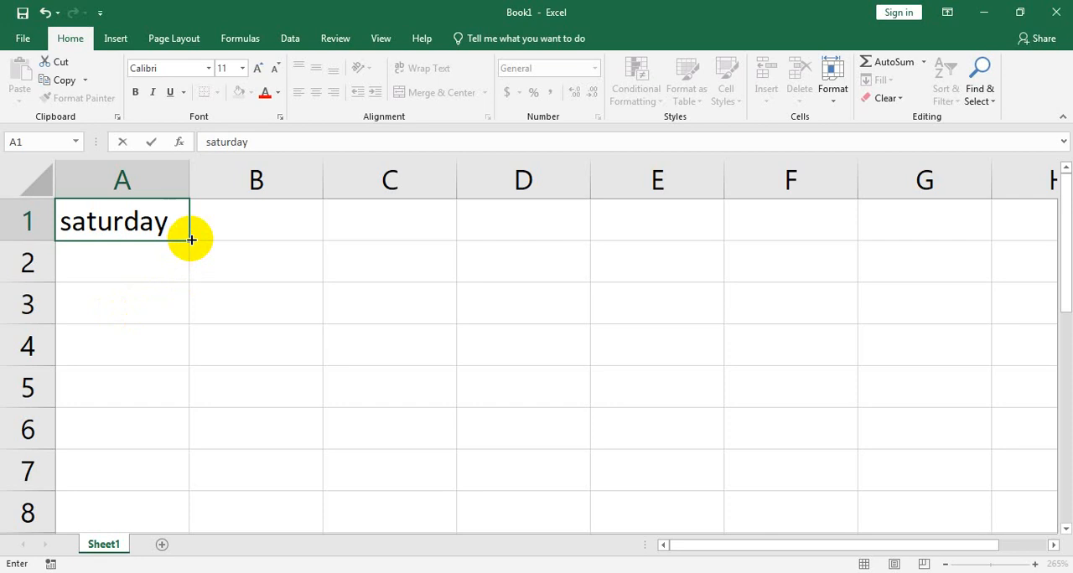
Step: Fill the weekday series from A1 down to A7 and again down to A95, undoing each fill
drag(189, 239, 172, 495)
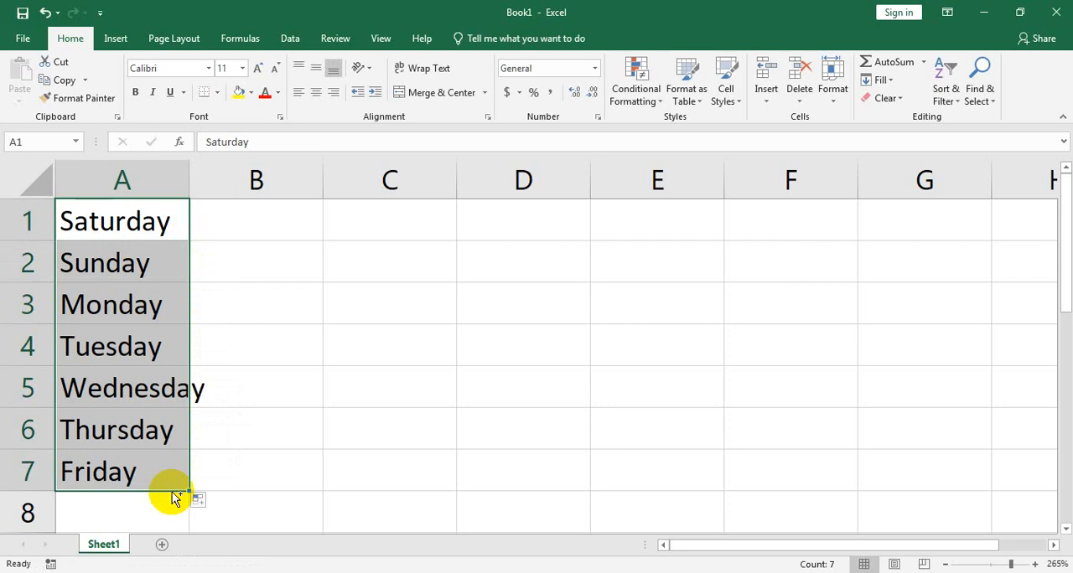
key(ctrl+z)
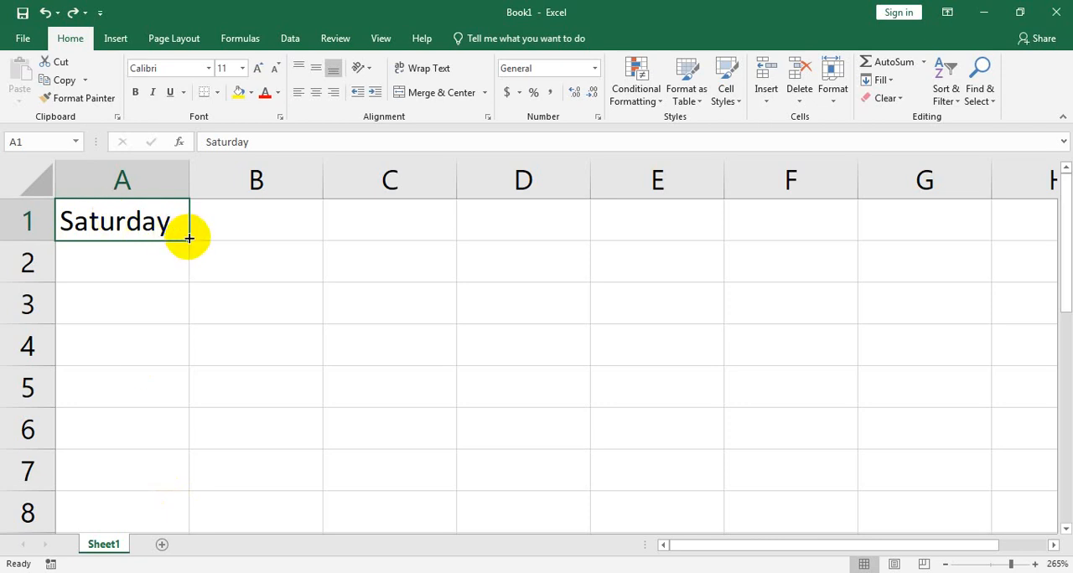
drag(189, 240, 159, 456)
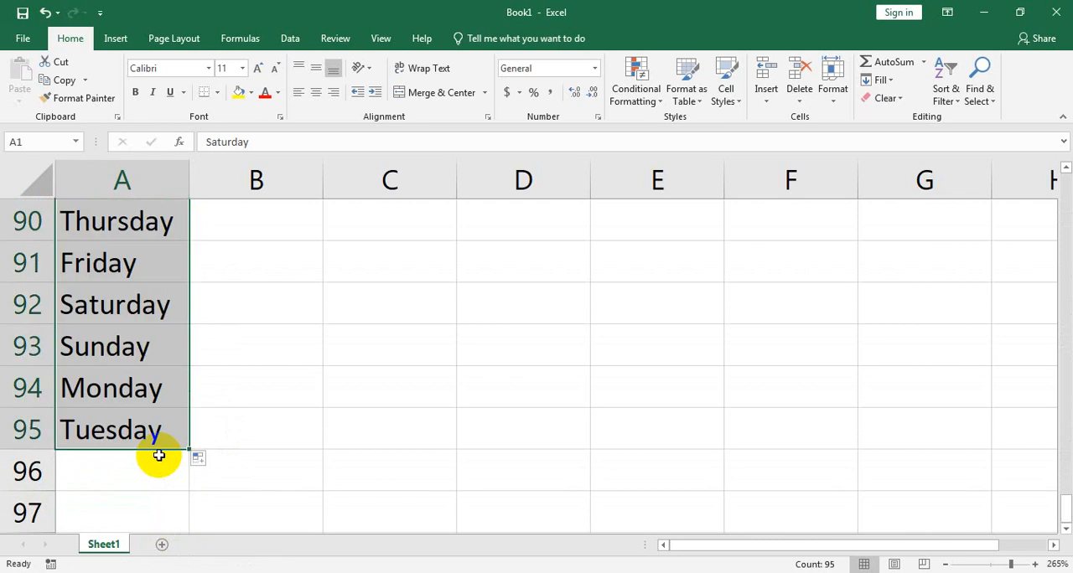
key(ctrl+z)
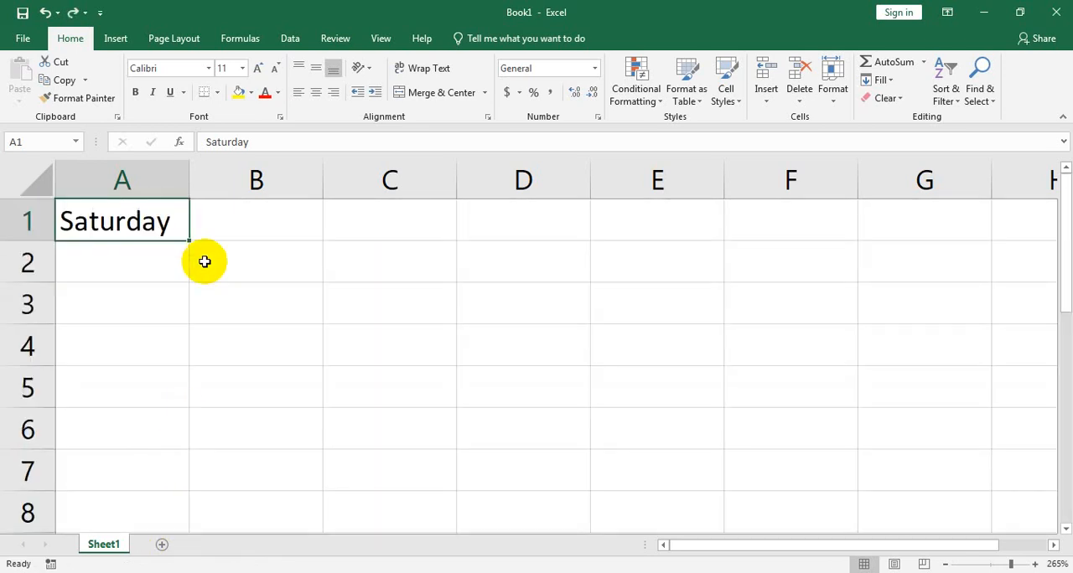
Step: Move the Saturday entry from A1 to A2 and undo the move
drag(118, 239, 119, 258)
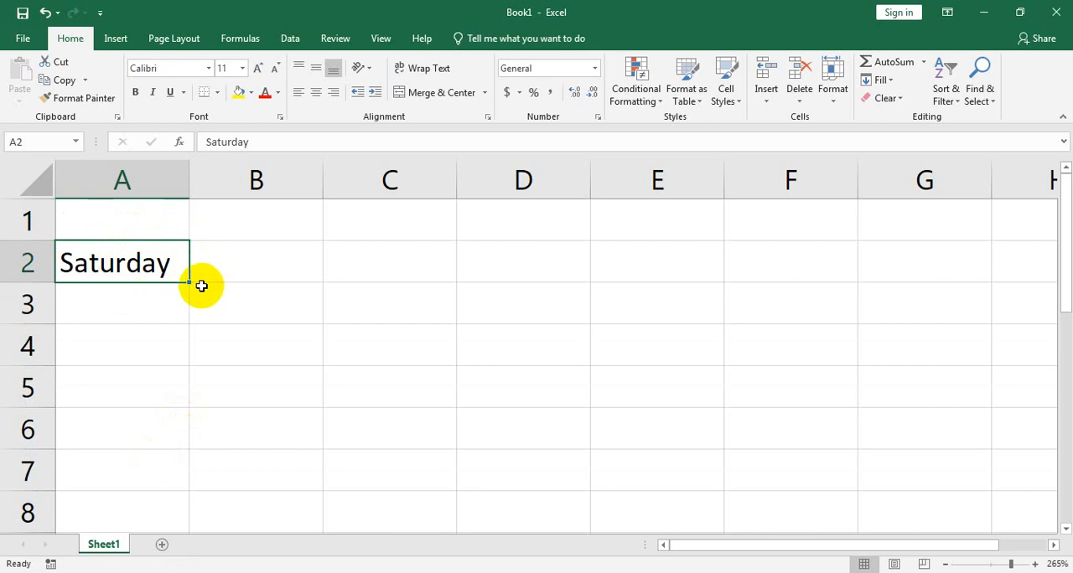
key(ctrl+z)
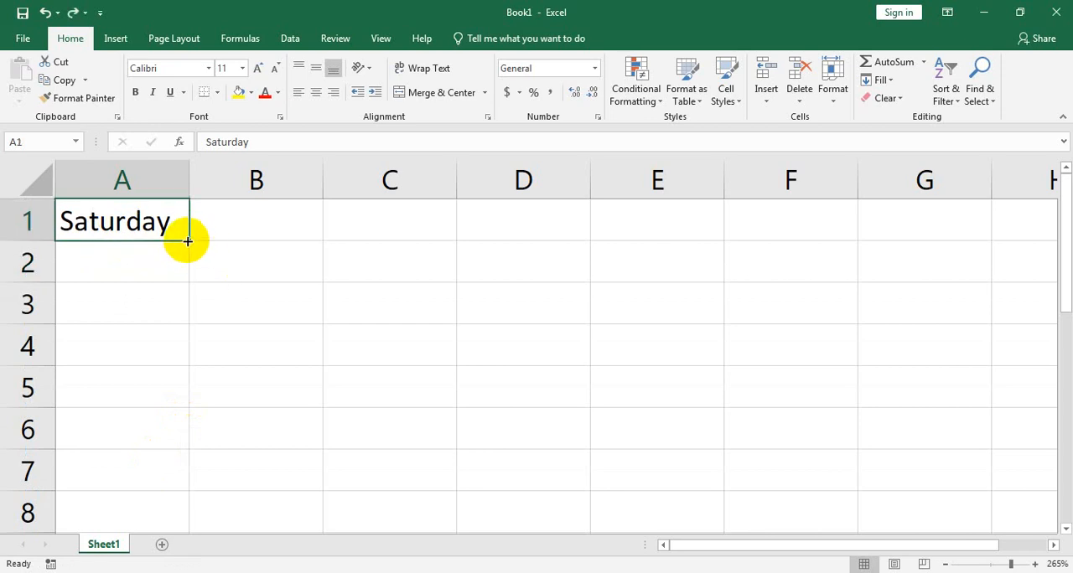
Step: Enter "sat" in cell B1 and fill the abbreviated weekday series down to B7
click(228, 231)
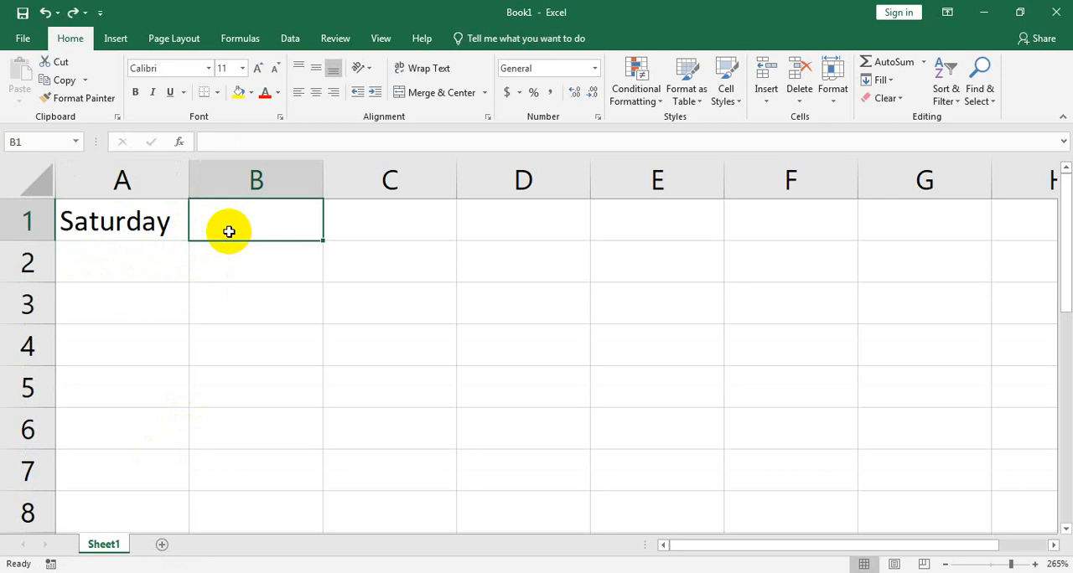
text(sat)
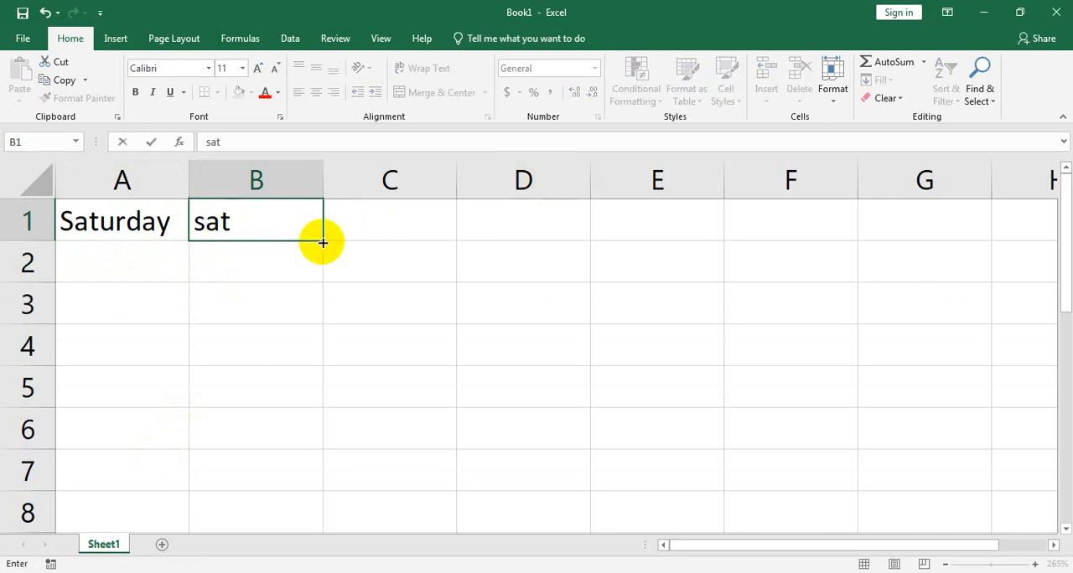
drag(322, 242, 321, 506)
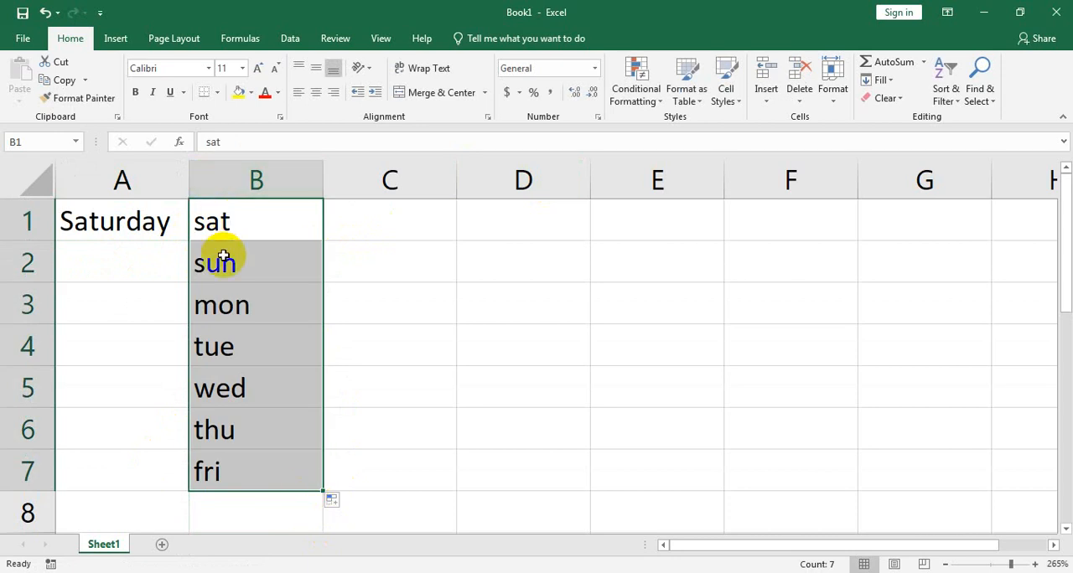
Step: Fill the full weekday names from A1 down to A7, and undo this fill along with the column B fill and entry
click(163, 239)
drag(188, 241, 176, 488)
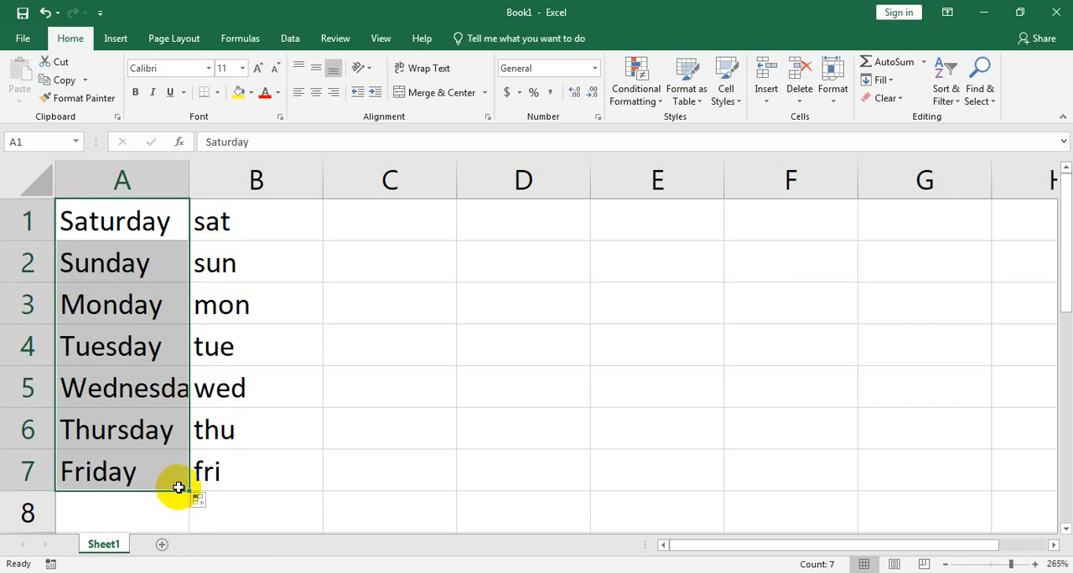
key(ctrl+z)
key(ctrl+z)
key(ctrl+z)
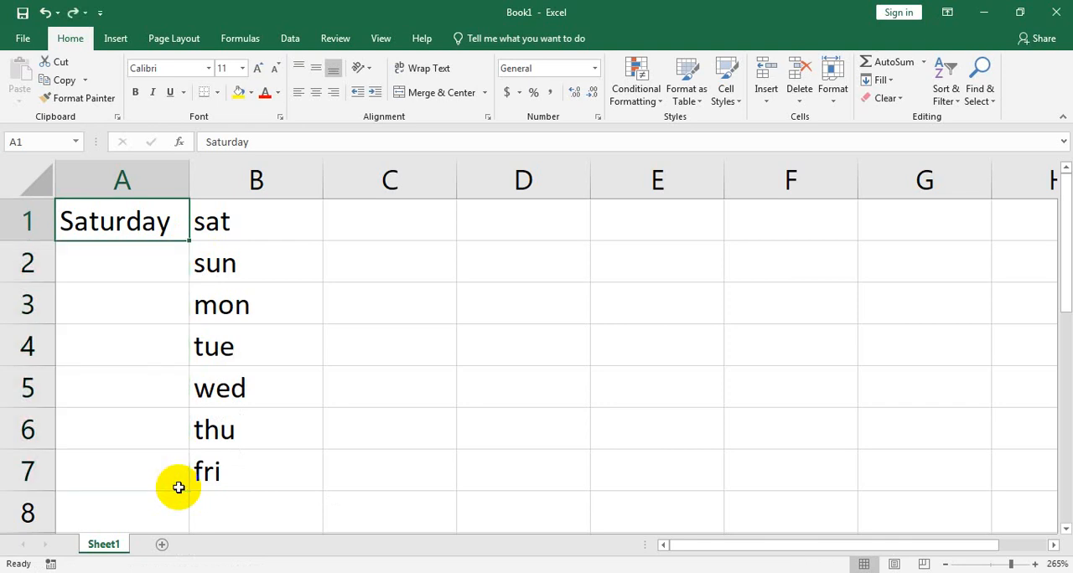
Step: Fill the weekday series from A1 down to A7 and across row 1 to G1
click(156, 221)
drag(189, 241, 177, 498)
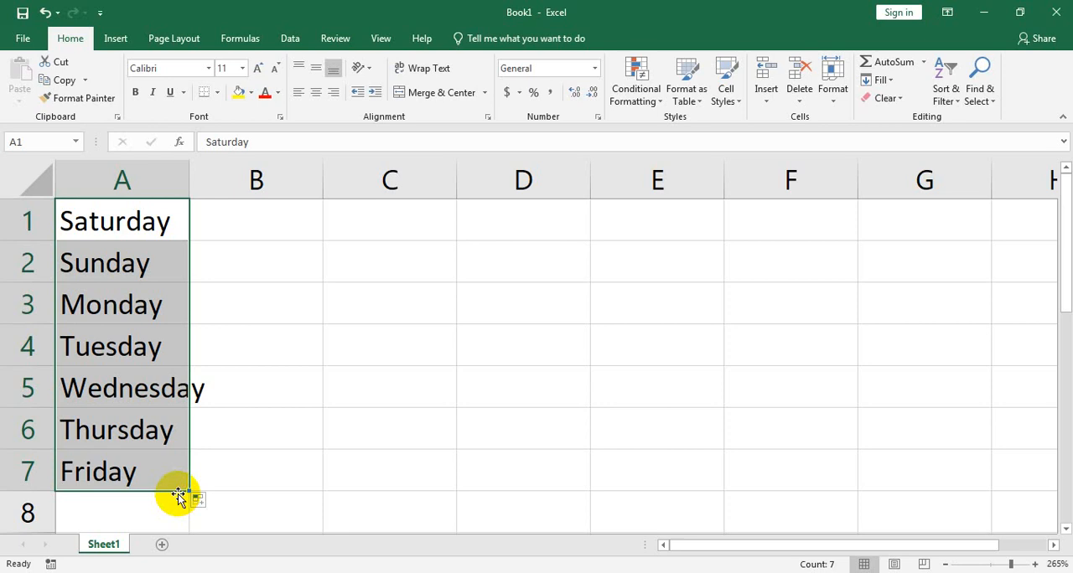
drag(177, 497, 956, 247)
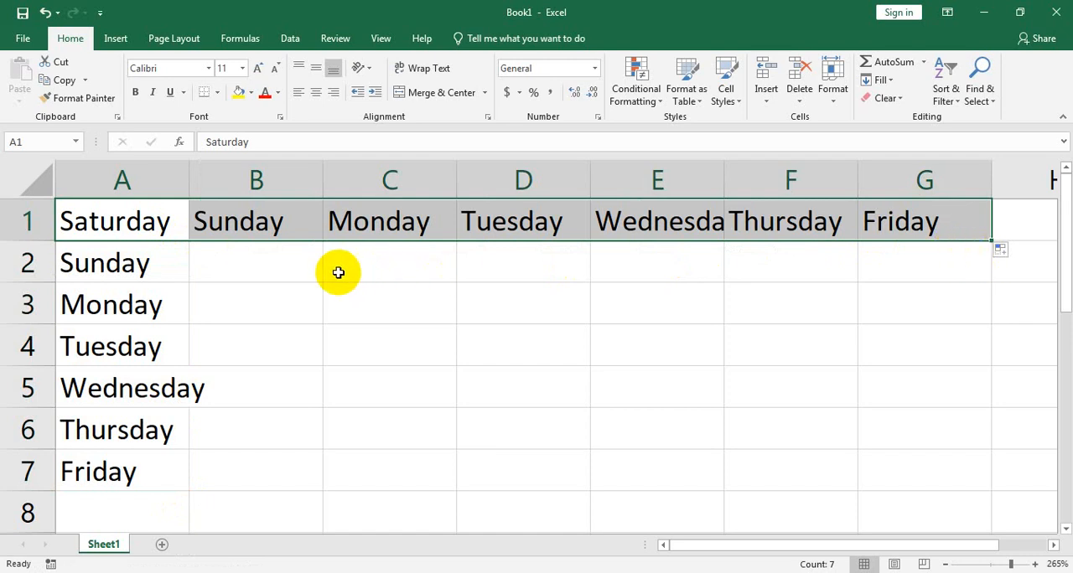
click(300, 272)
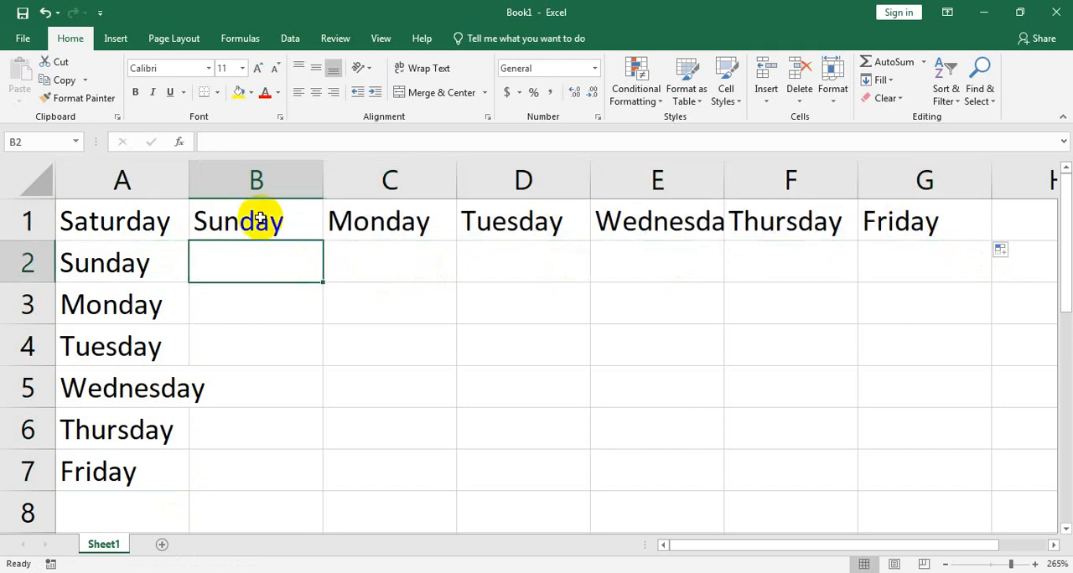
Step: Clear the weekday entries in B1:G1, enter "sat" in B1 and fill the abbreviated weekday series down to B7
drag(256, 216, 925, 211)
key(Delete)
text(sat)
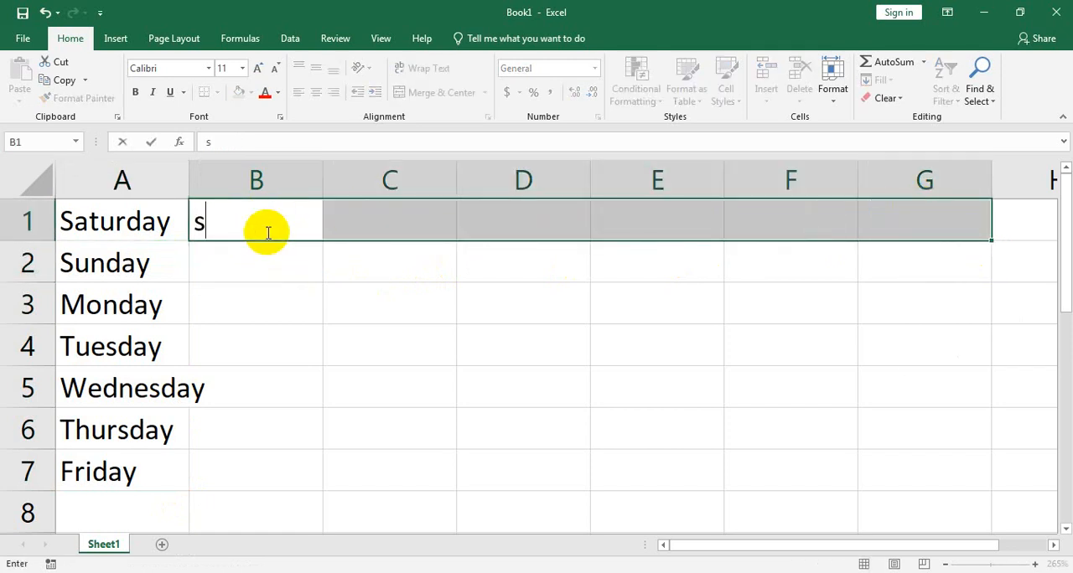
click(281, 295)
click(321, 244)
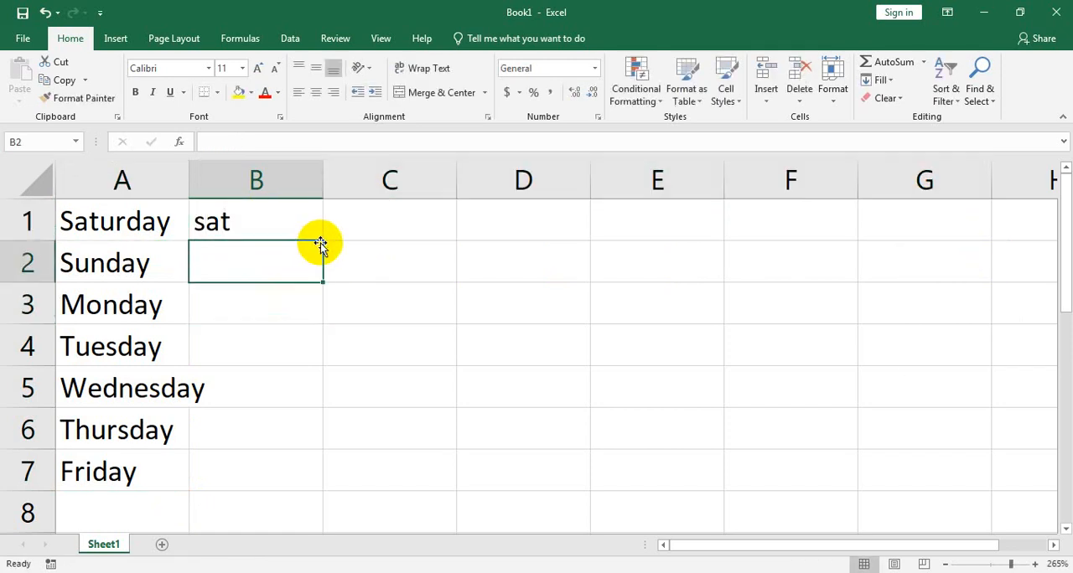
click(322, 228)
drag(323, 240, 331, 482)
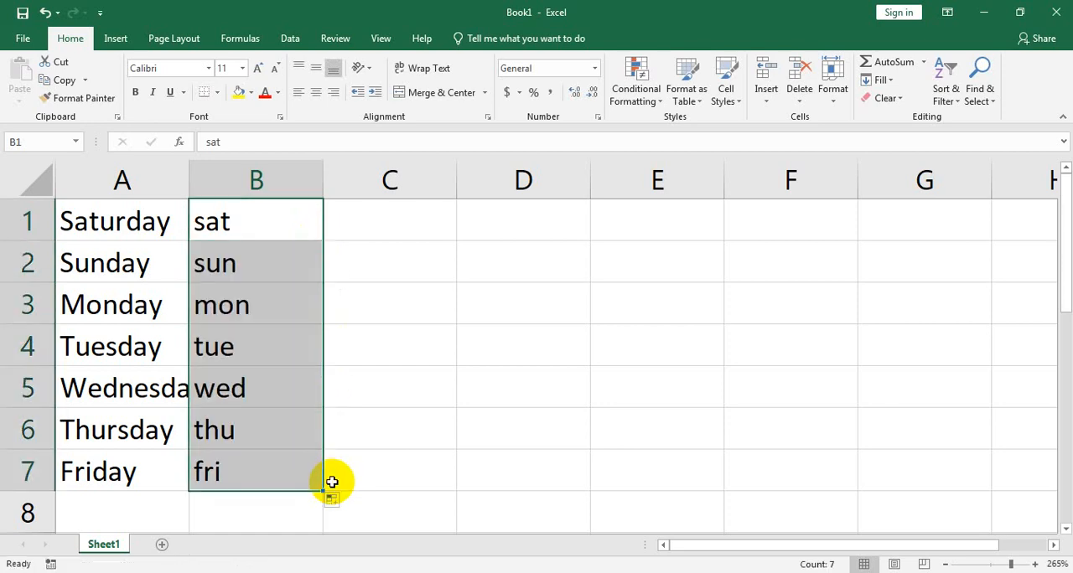
Step: Fill the abbreviated weekday series from B1 across row 1 to H1
click(263, 217)
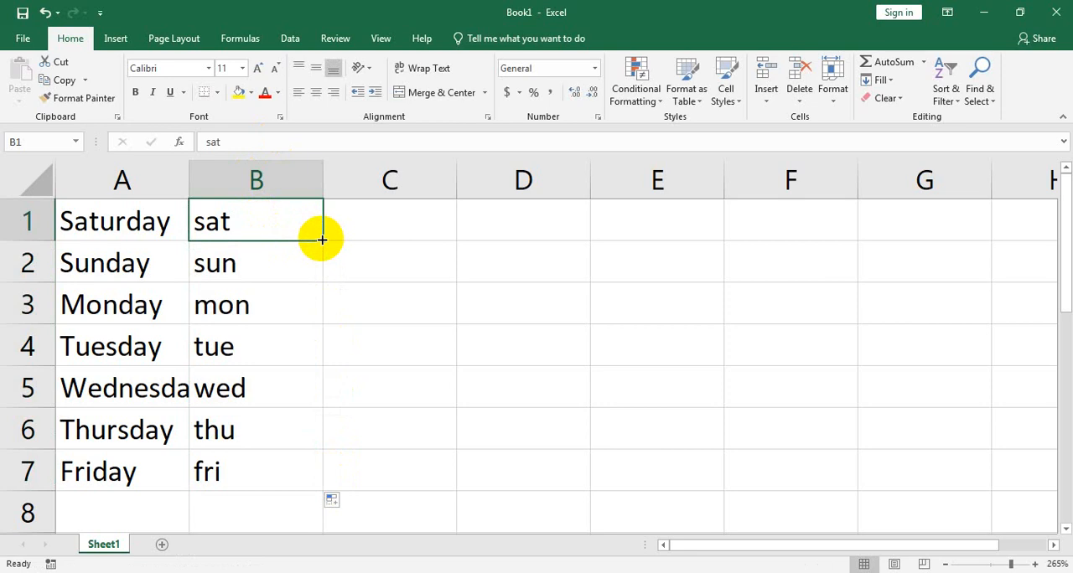
drag(322, 240, 449, 269)
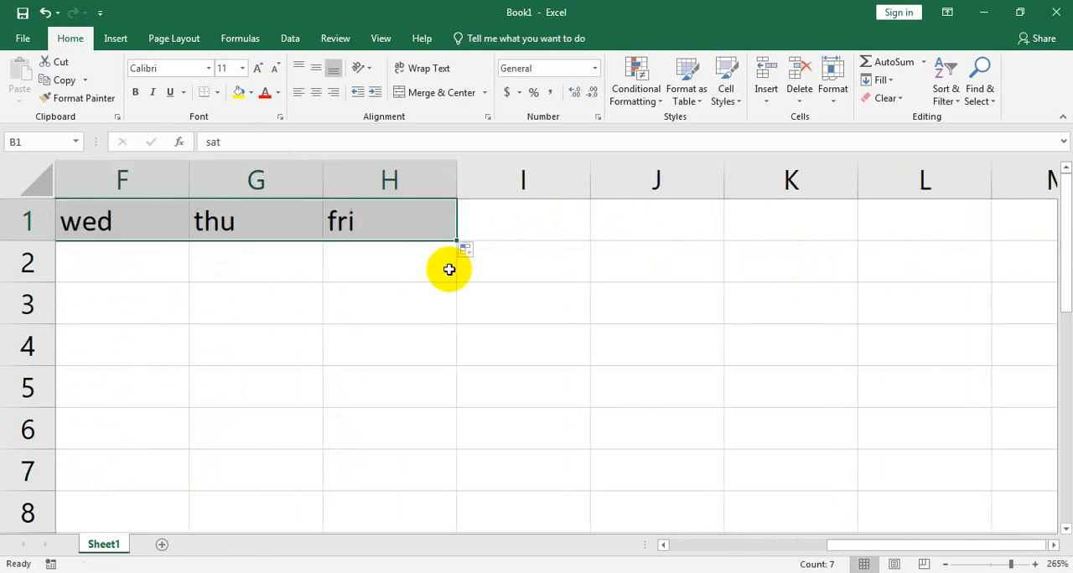
drag(857, 546, 490, 521)
Step: Clear the abbreviated weekday entries from C1 to H1
click(376, 229)
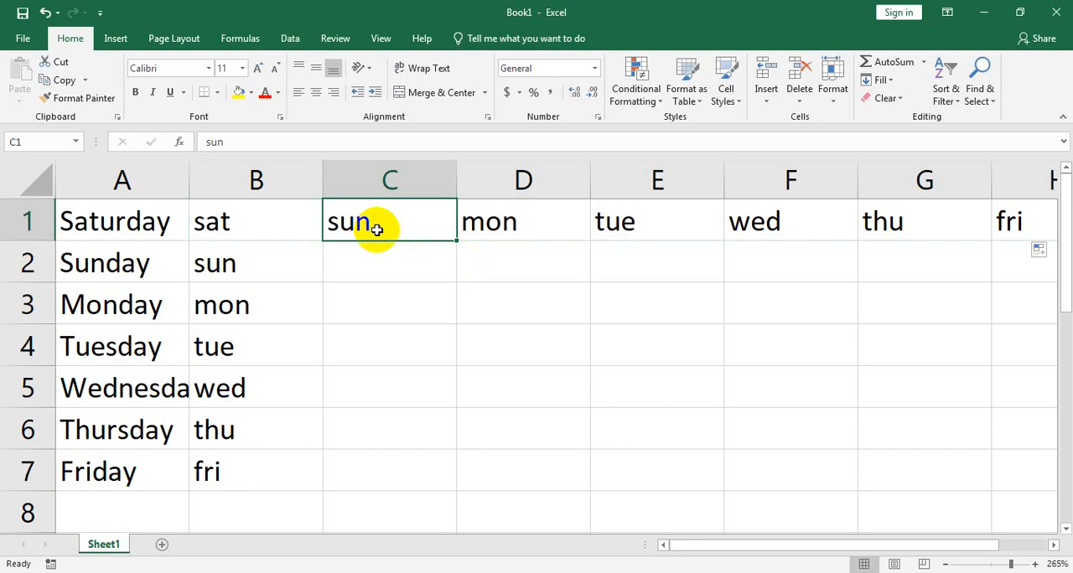
drag(723, 545, 754, 546)
shift+click(941, 220)
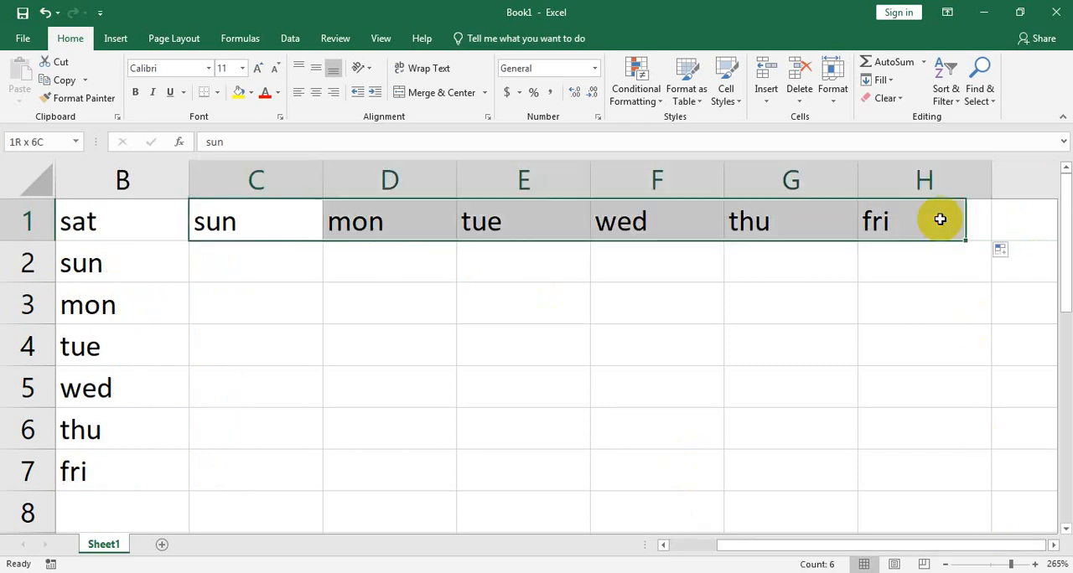
key(Delete)
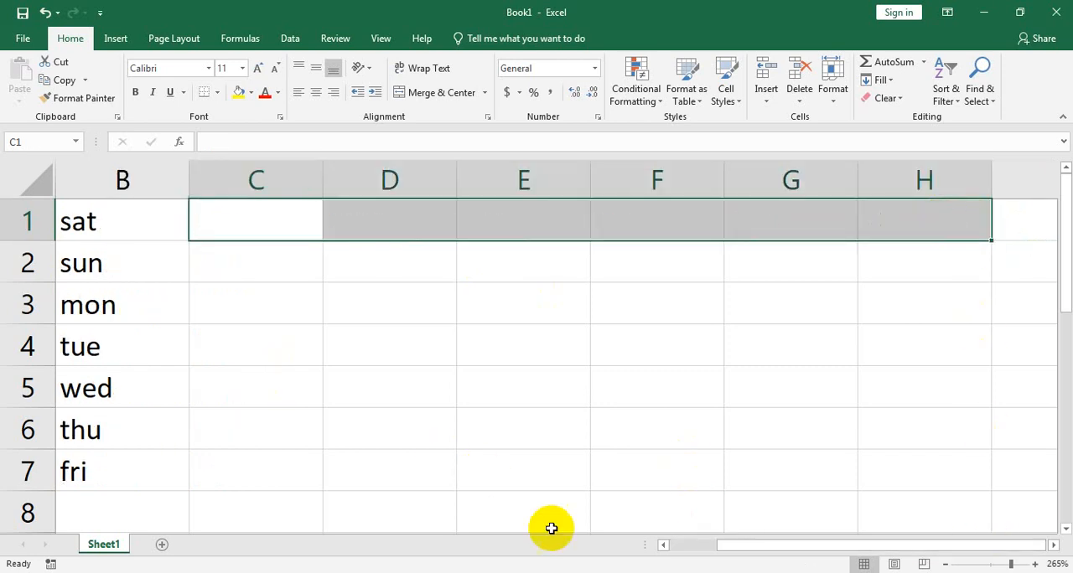
drag(755, 549, 633, 549)
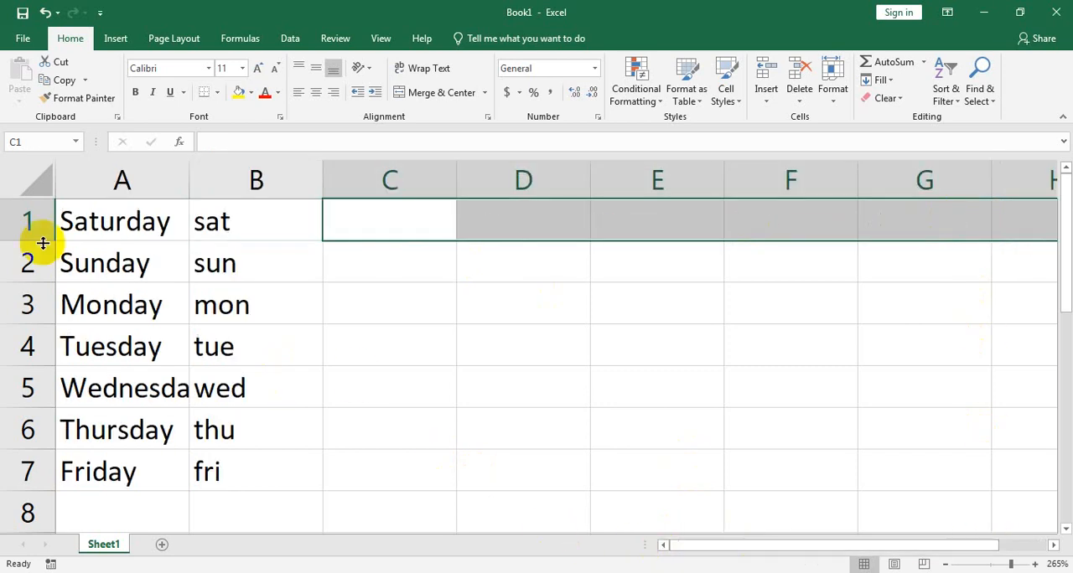
Step: Enter "january" in cell C1
click(379, 219)
text(jau)
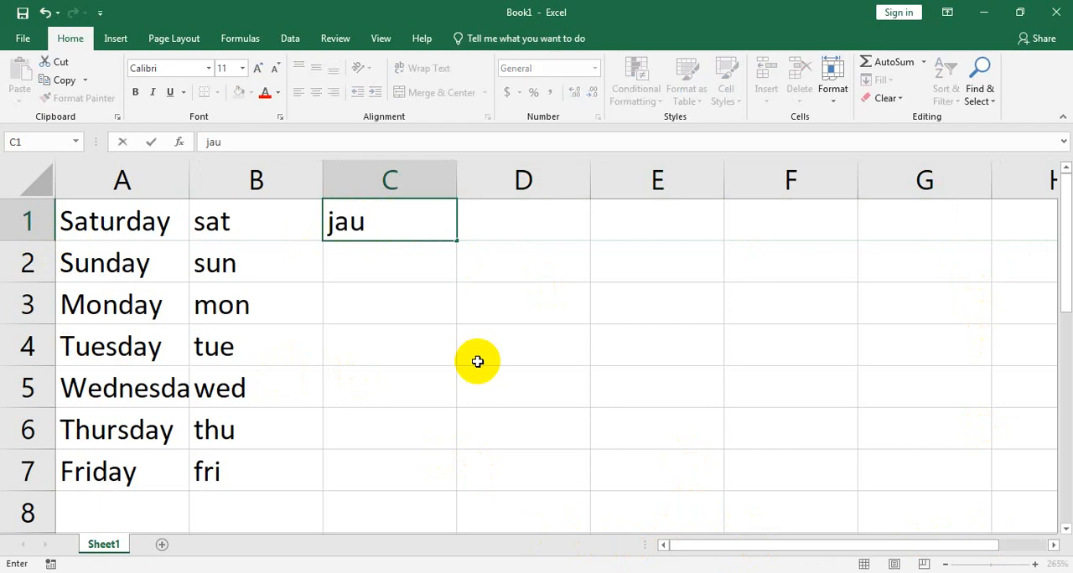
key(BackSpace)
text(nuary)
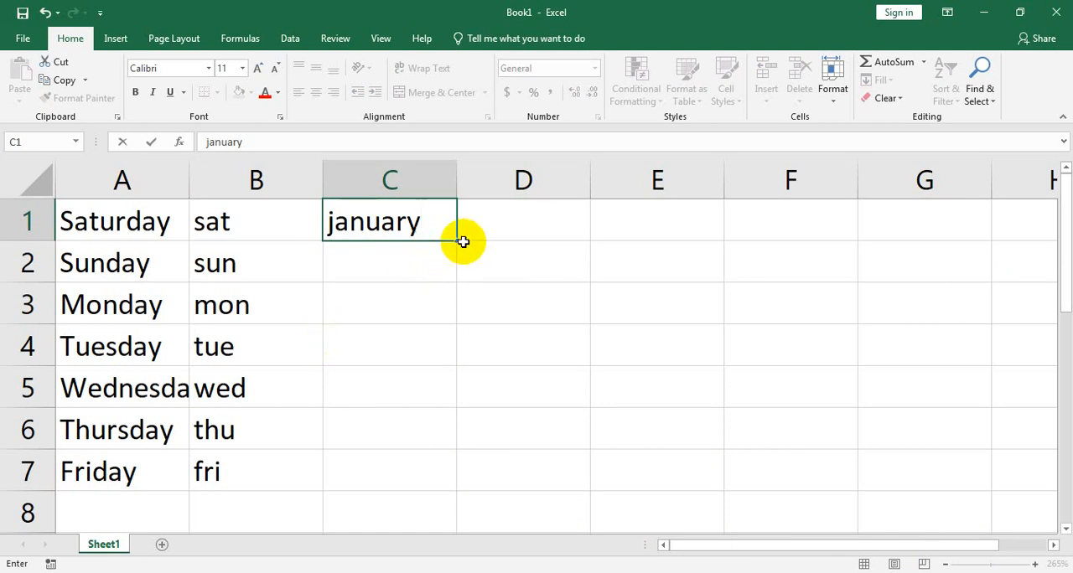
Step: Open the custom lists editor from the General section of the advanced Excel options
click(20, 39)
click(71, 452)
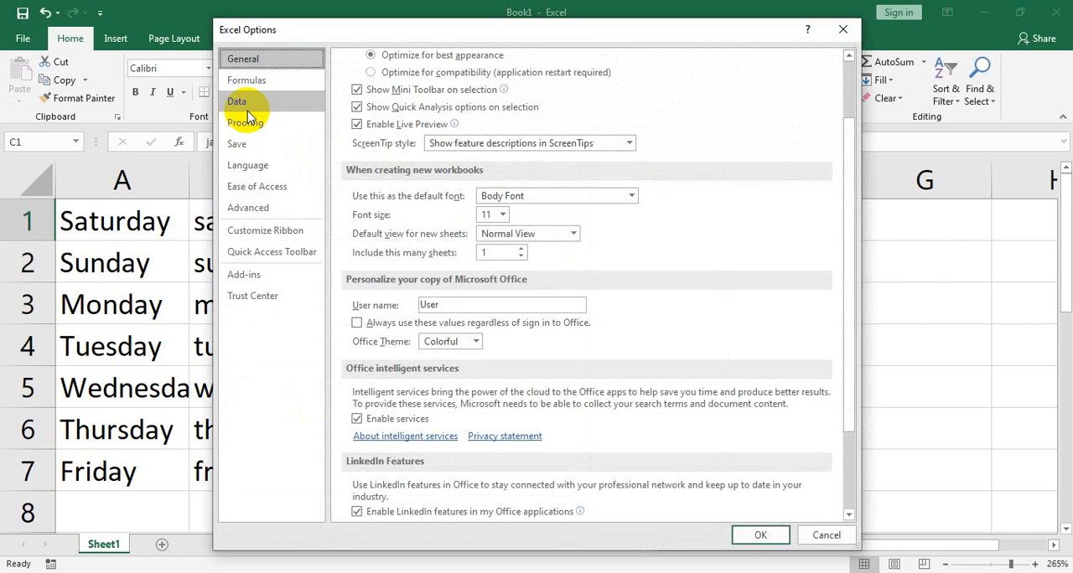
click(246, 102)
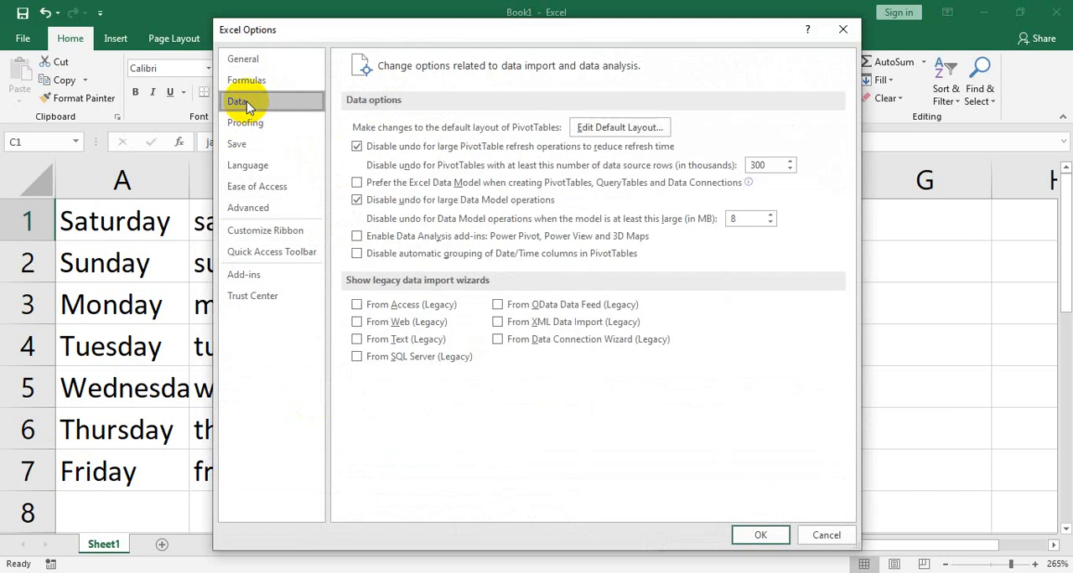
click(255, 124)
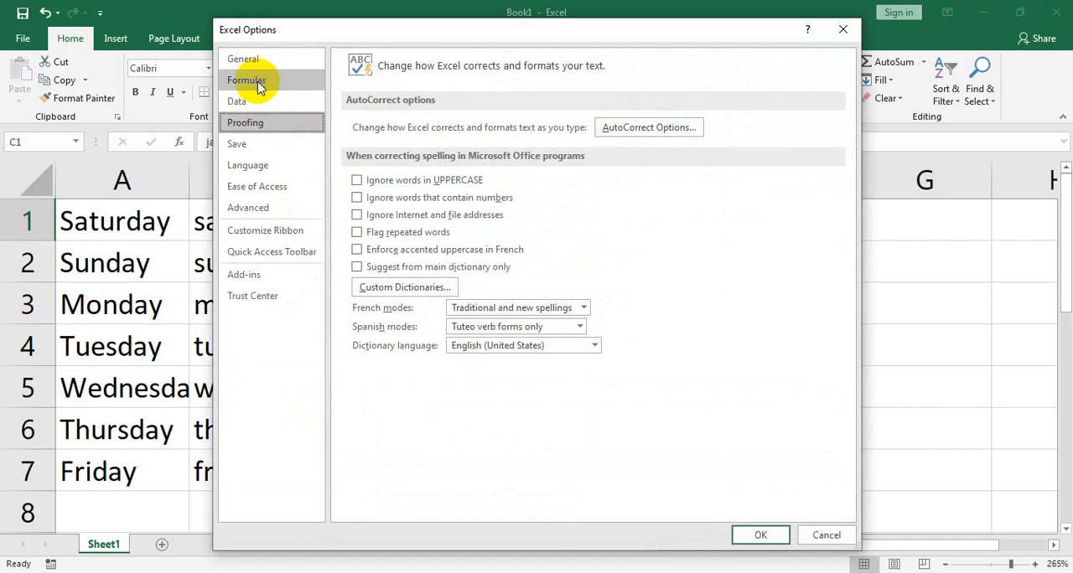
click(247, 142)
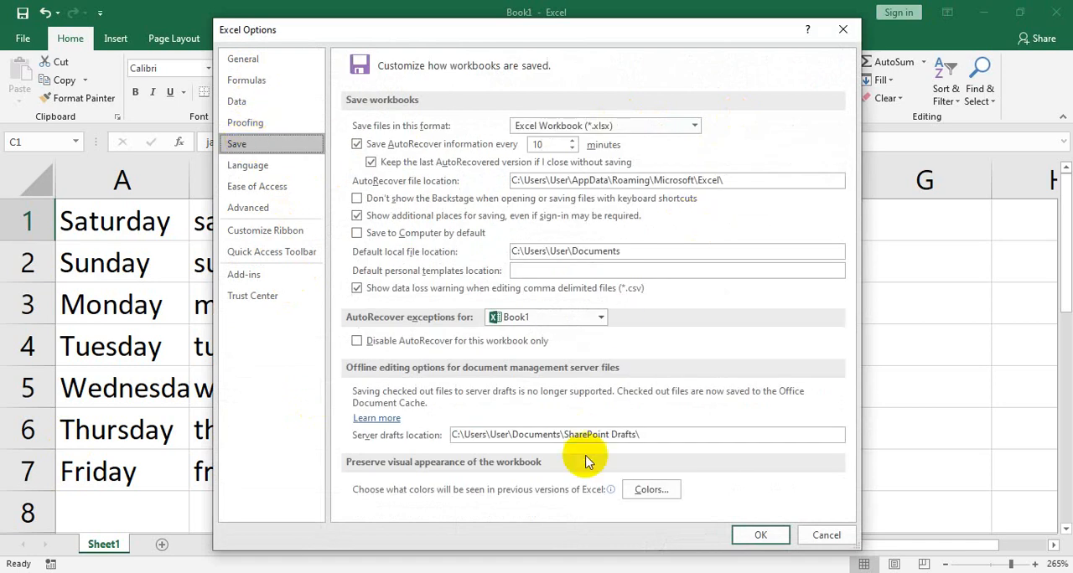
click(256, 165)
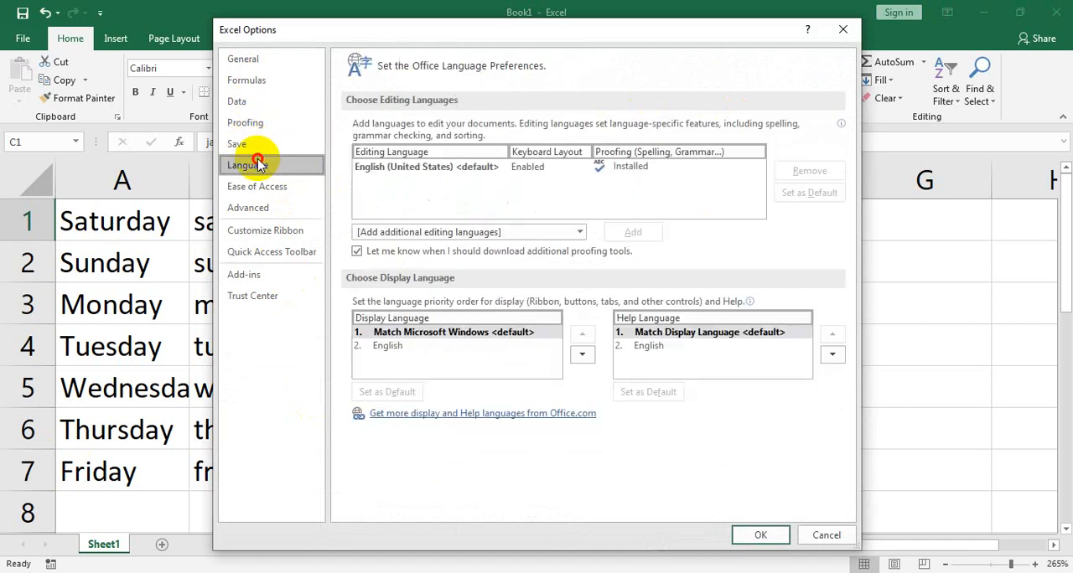
click(269, 206)
scroll(669, 316, down, 5)
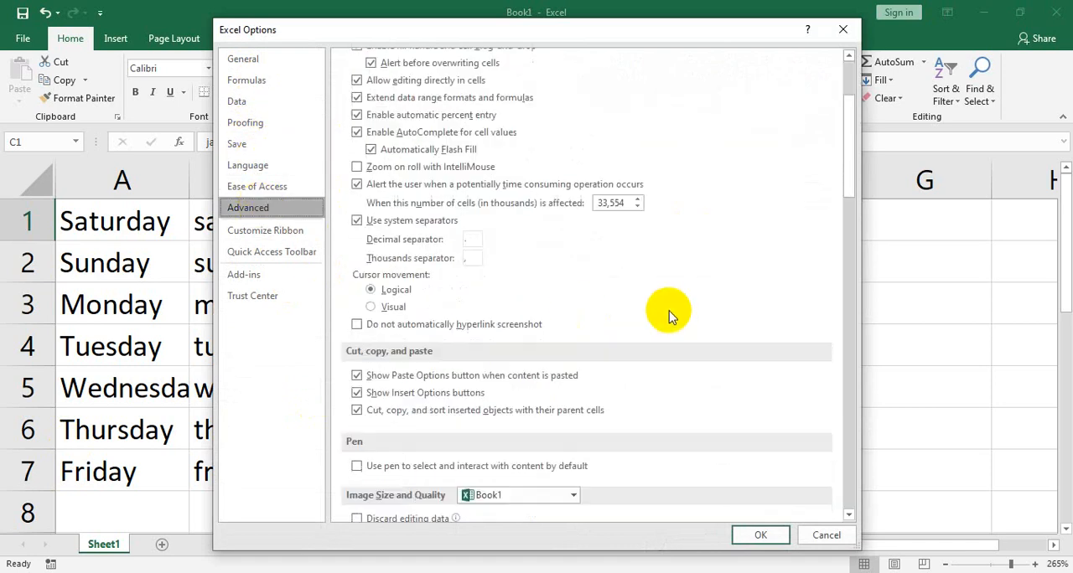
scroll(669, 316, down, 15)
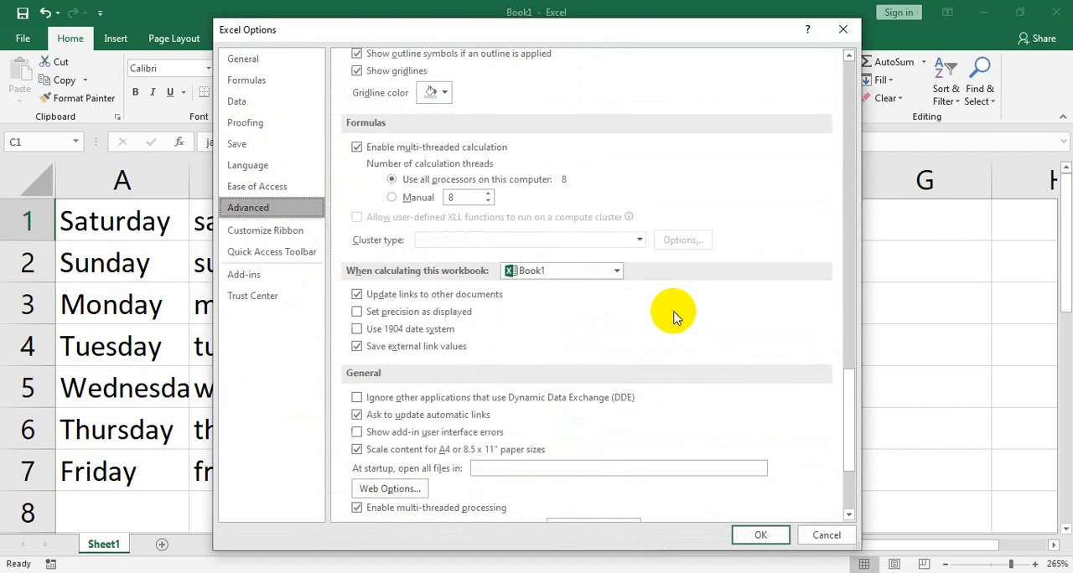
scroll(673, 316, down, 5)
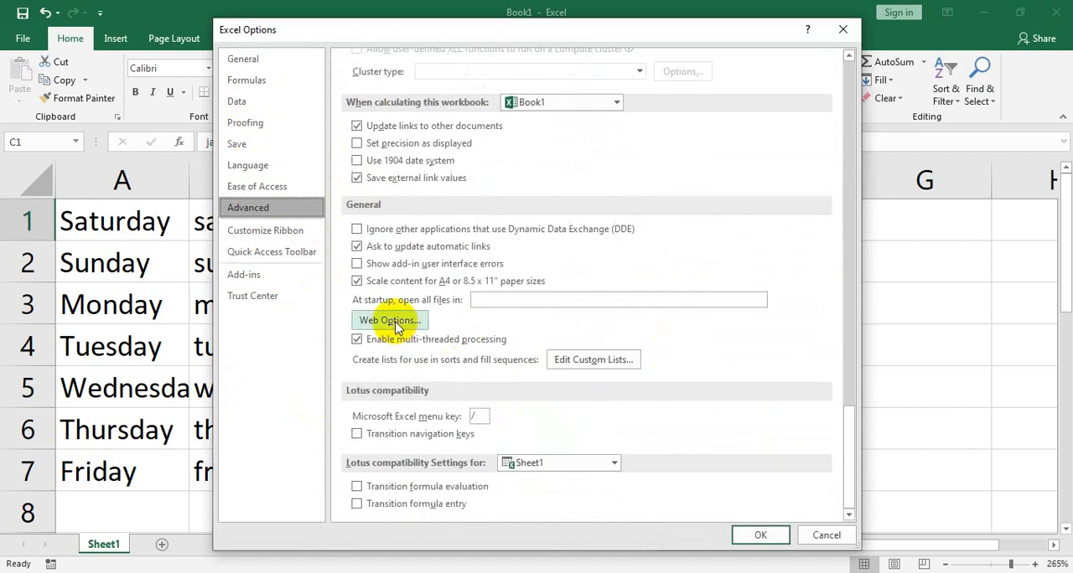
click(585, 365)
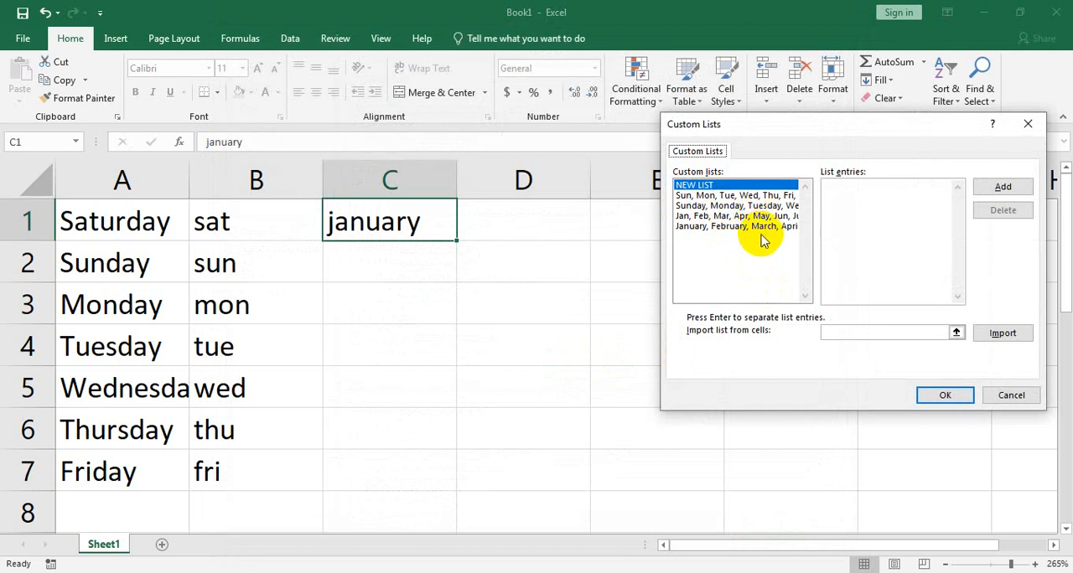
Step: View the full month-name list, then start a new custom list and enter five people's first names, one per line
click(704, 226)
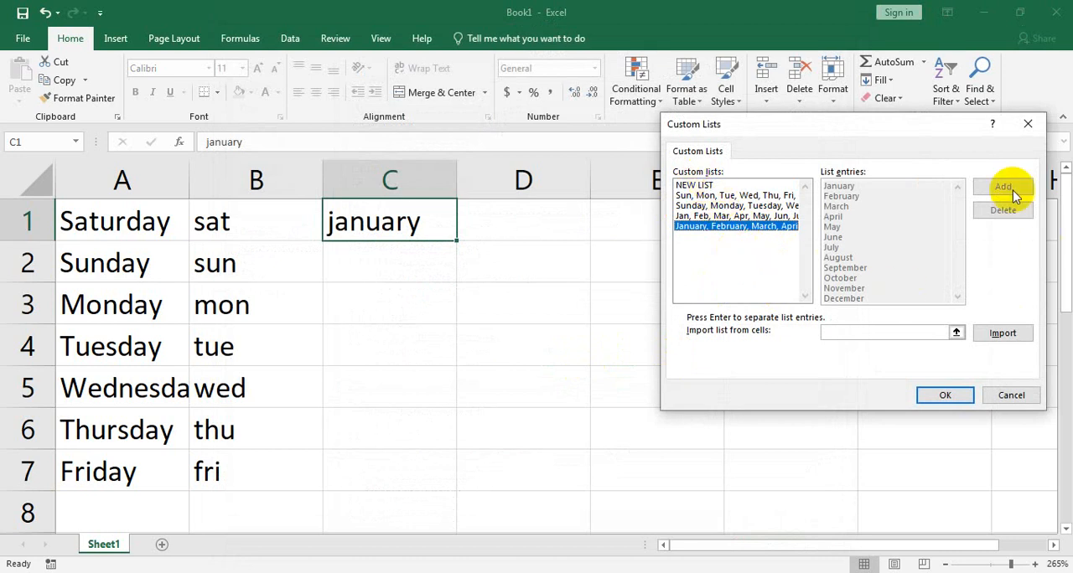
click(694, 185)
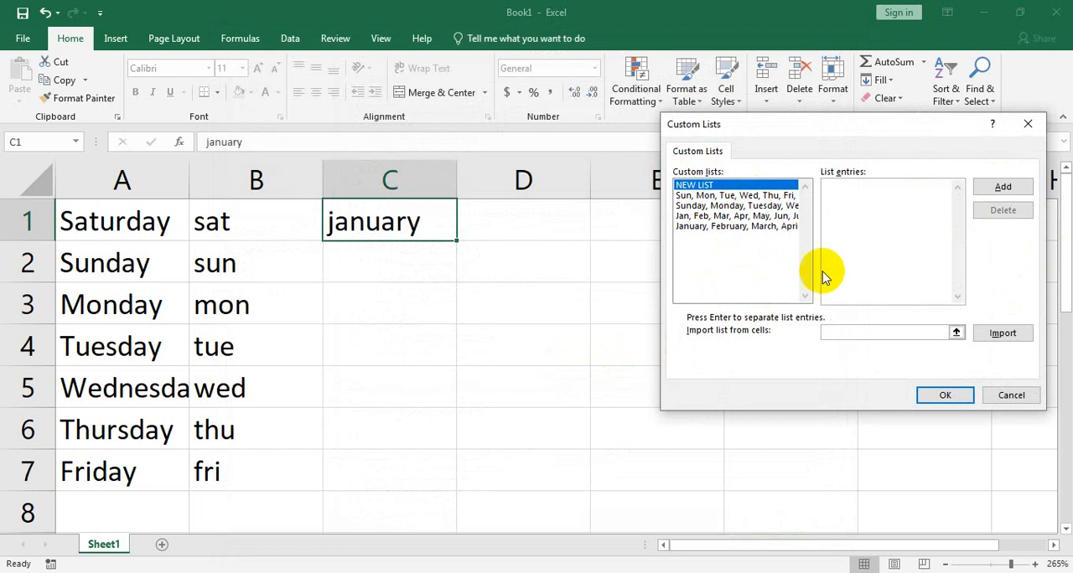
text(sarwar )
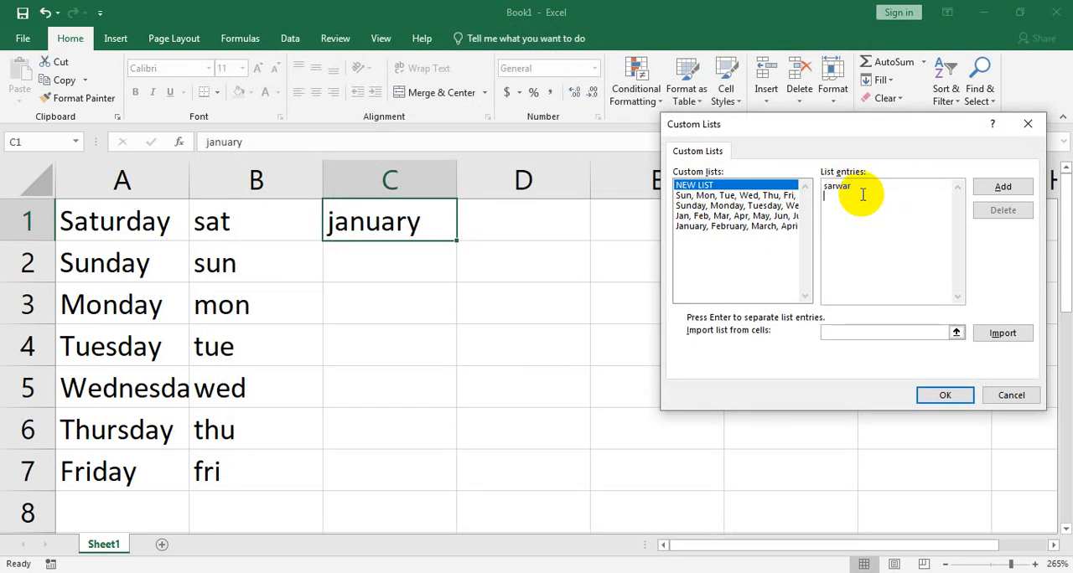
text(sam)
text(im )
text(saju )
text(sahela)
text(d)
text(sakib)
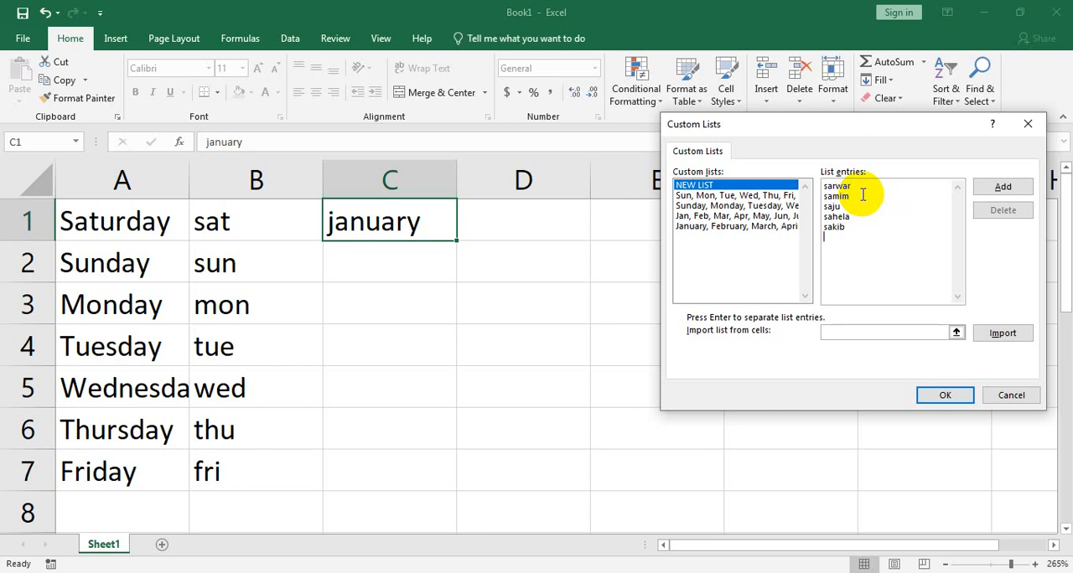
Step: Enter five more first names on separate lines to bring the new custom list to ten entries
text(sajeda)
key(Return)
text(sa)
text(mima )
text(san)
text(jina )
text(samira)
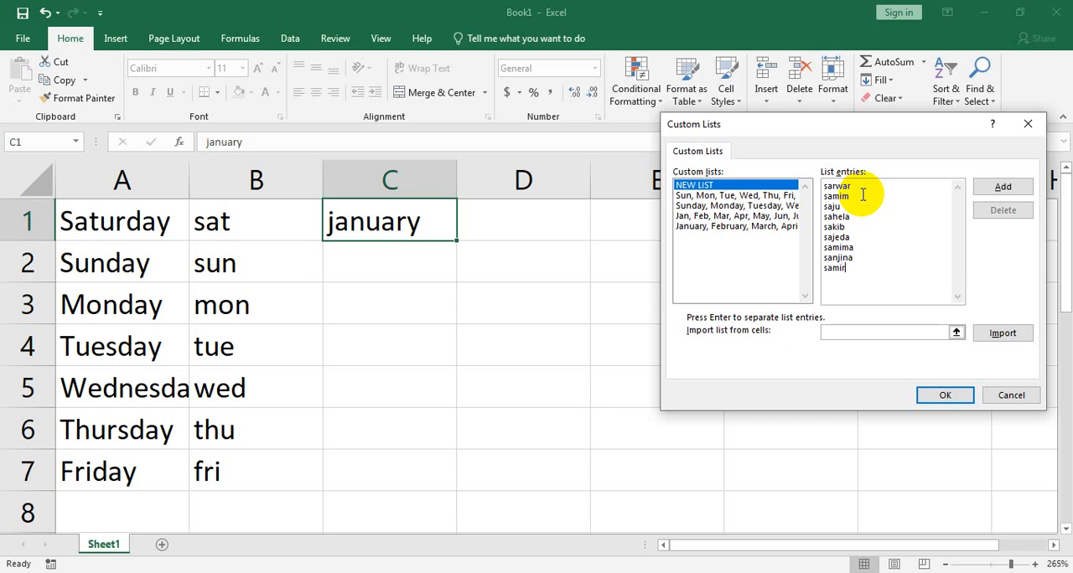
key(Return)
text(sadia)
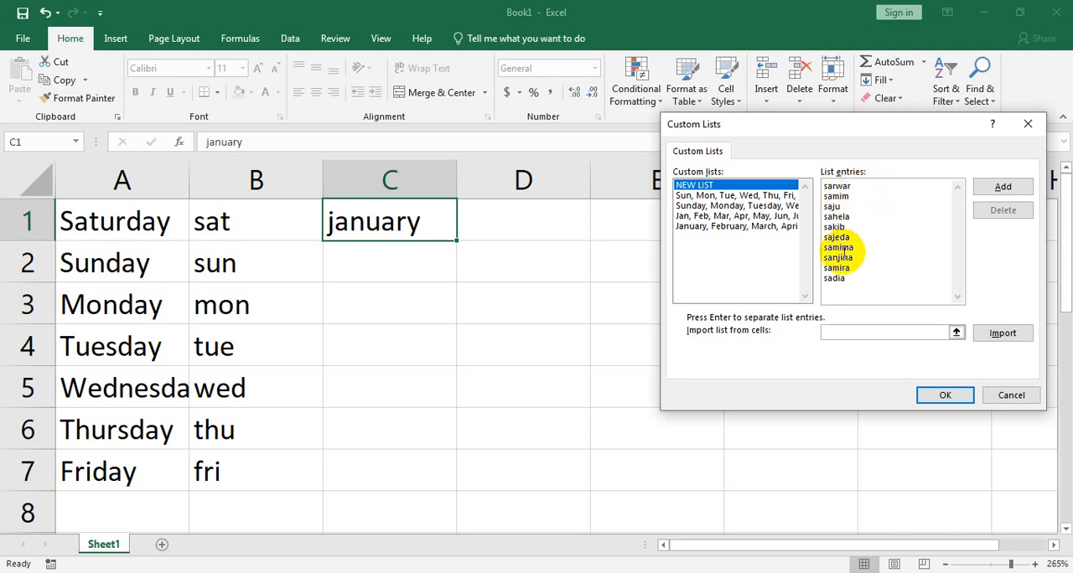
Step: Add the ten names as a custom list and accept the changes in both the list editor and the Excel options
click(1019, 193)
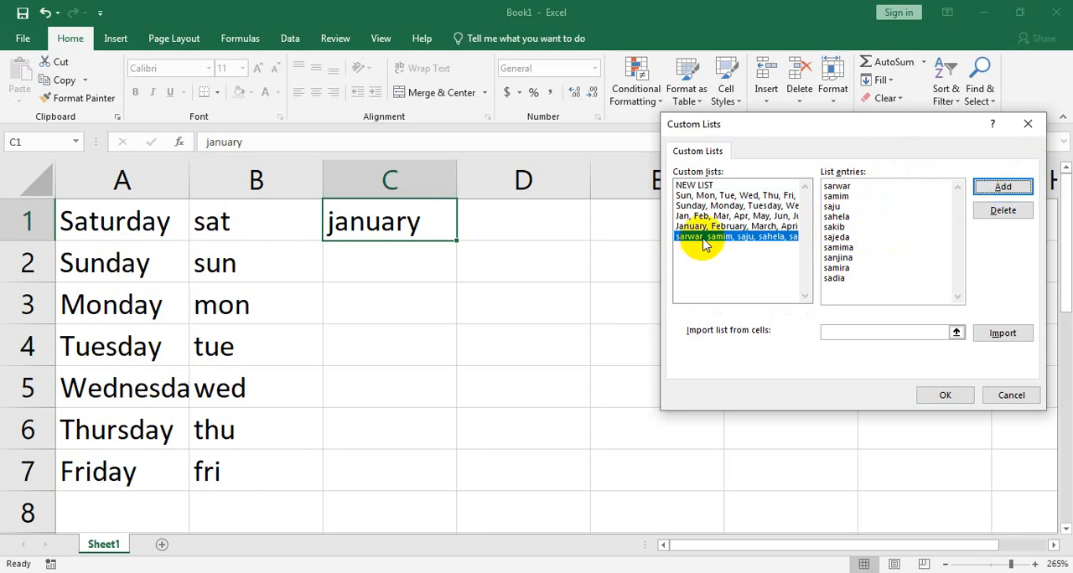
click(946, 397)
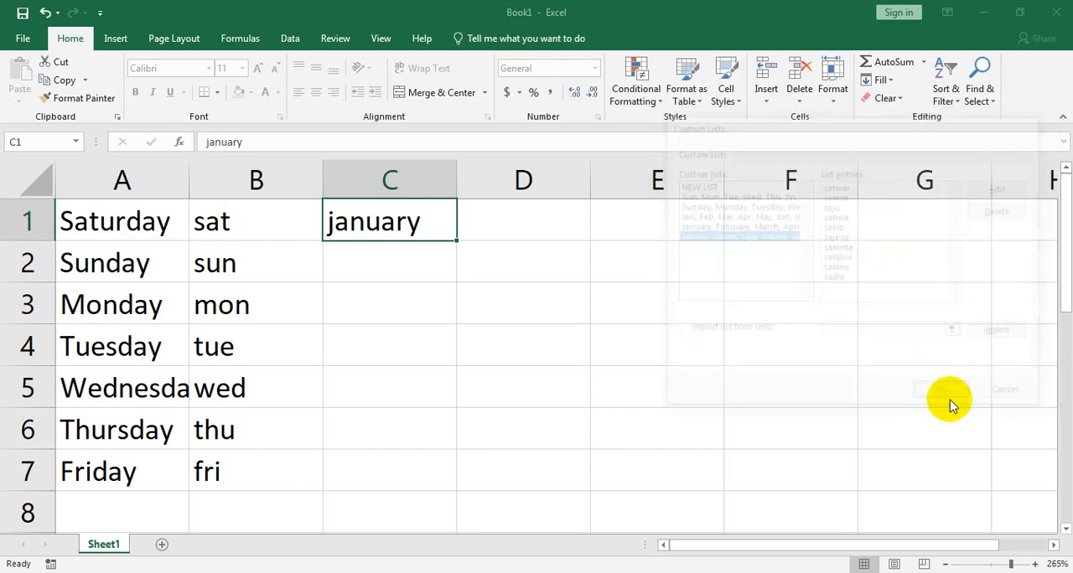
click(768, 538)
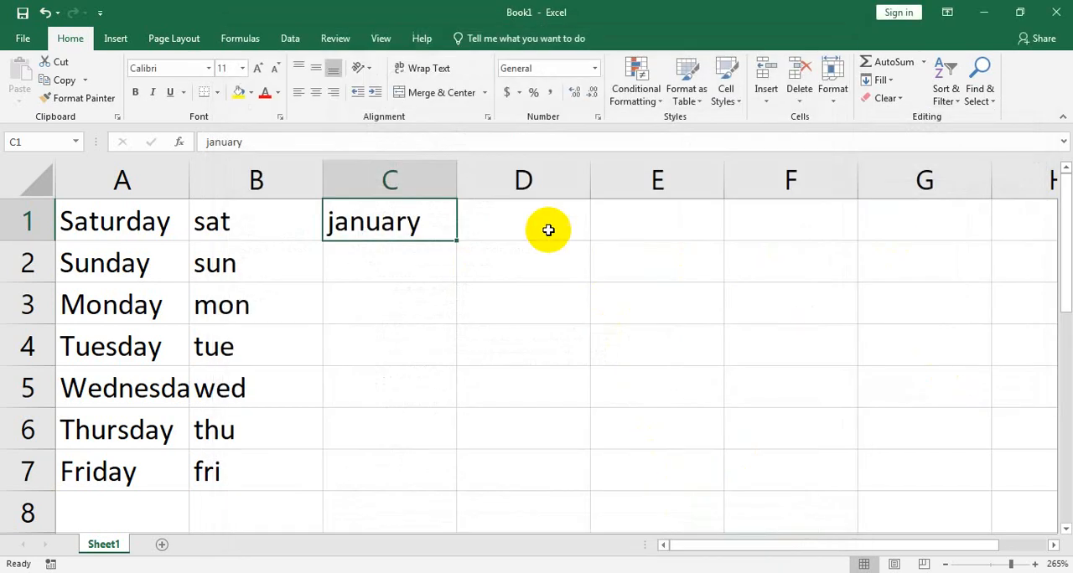
Step: Enter the custom list's first name in cell D2 and fill the name series down to D13
click(553, 232)
click(570, 275)
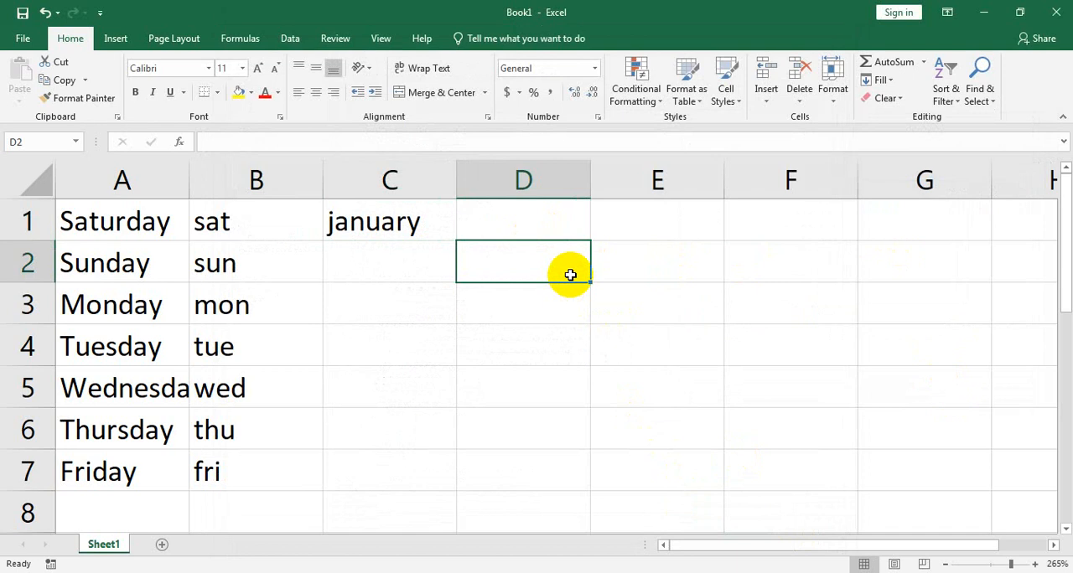
text(sarwar)
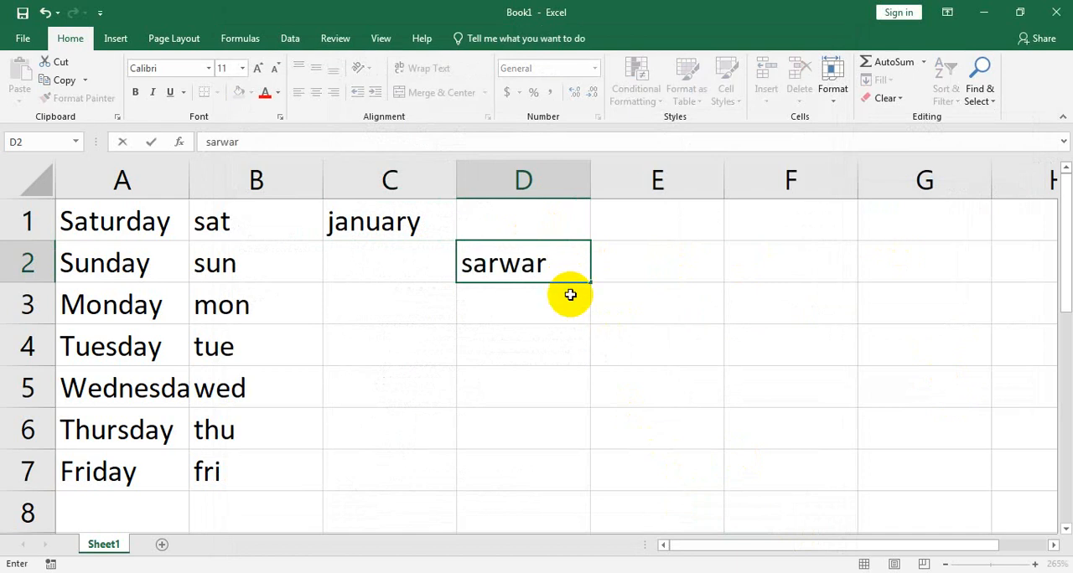
key(Return)
click(558, 268)
drag(590, 283, 579, 566)
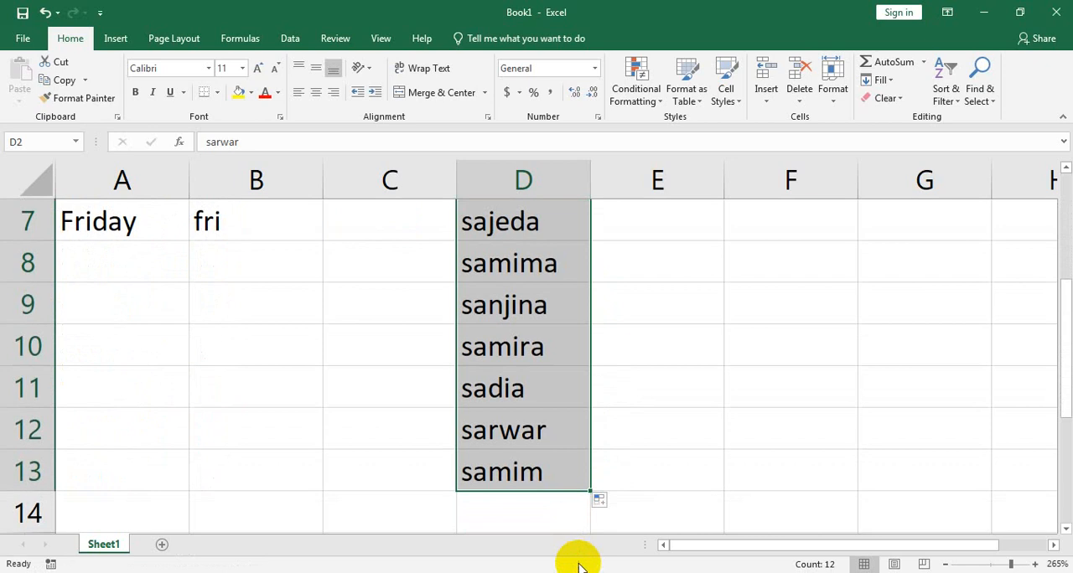
scroll(605, 444, up, 2)
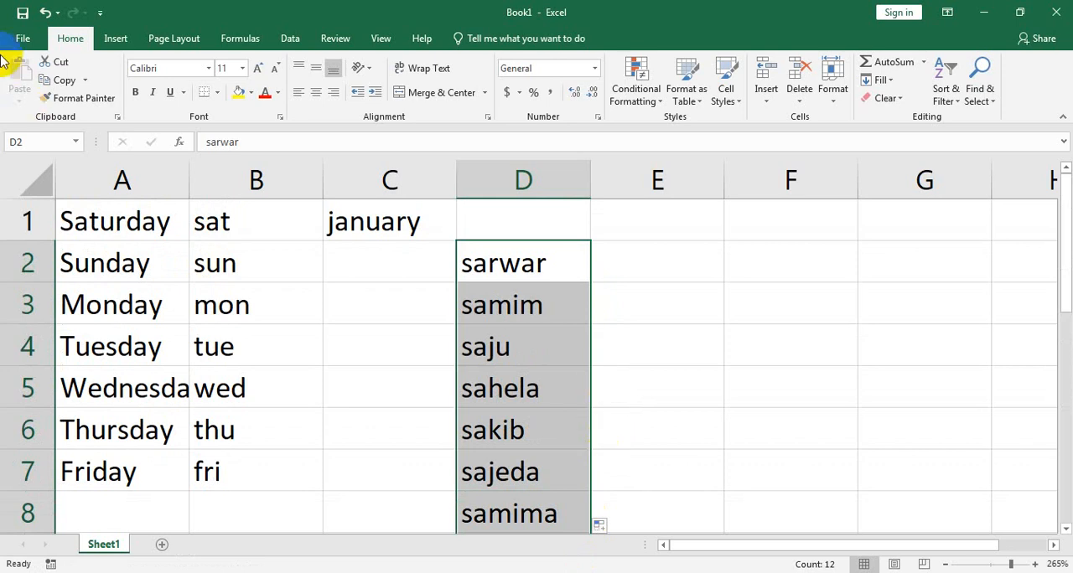
Step: Review where custom lists are edited in the advanced Excel options, then close the options without changing anything
click(23, 38)
click(53, 453)
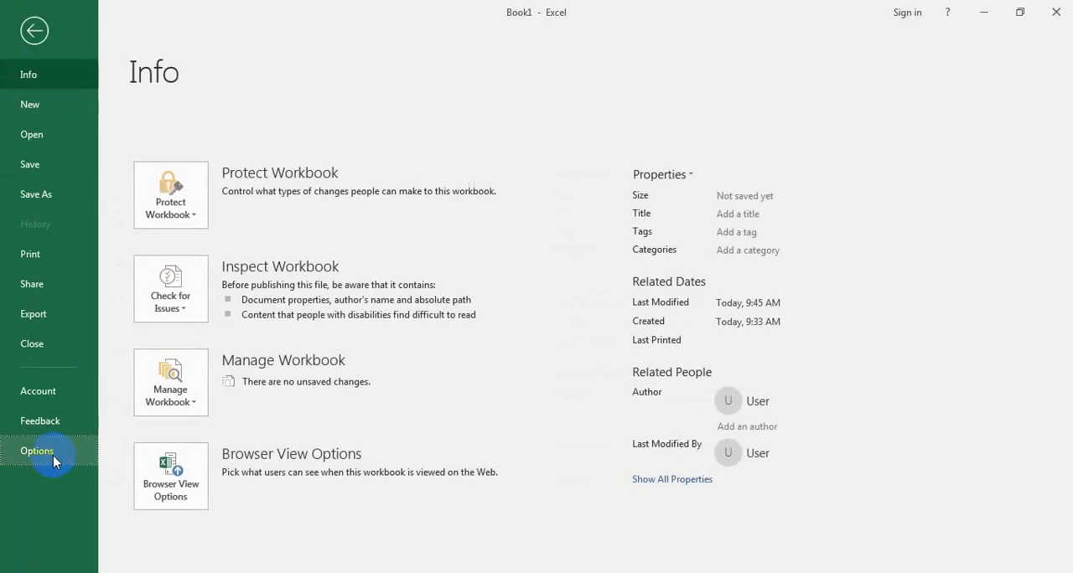
click(248, 208)
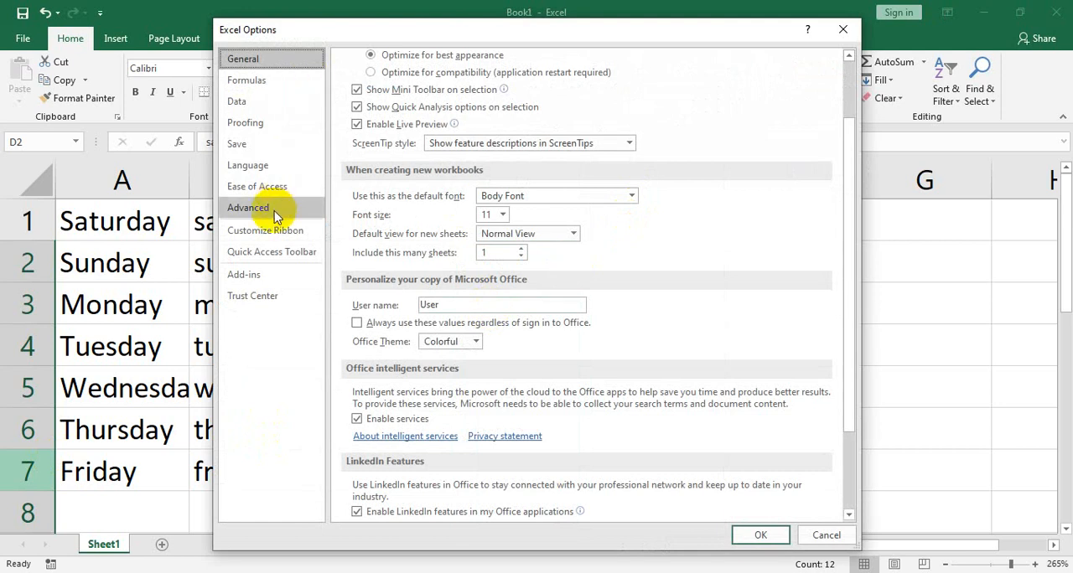
scroll(734, 322, down, 5)
scroll(733, 322, down, 10)
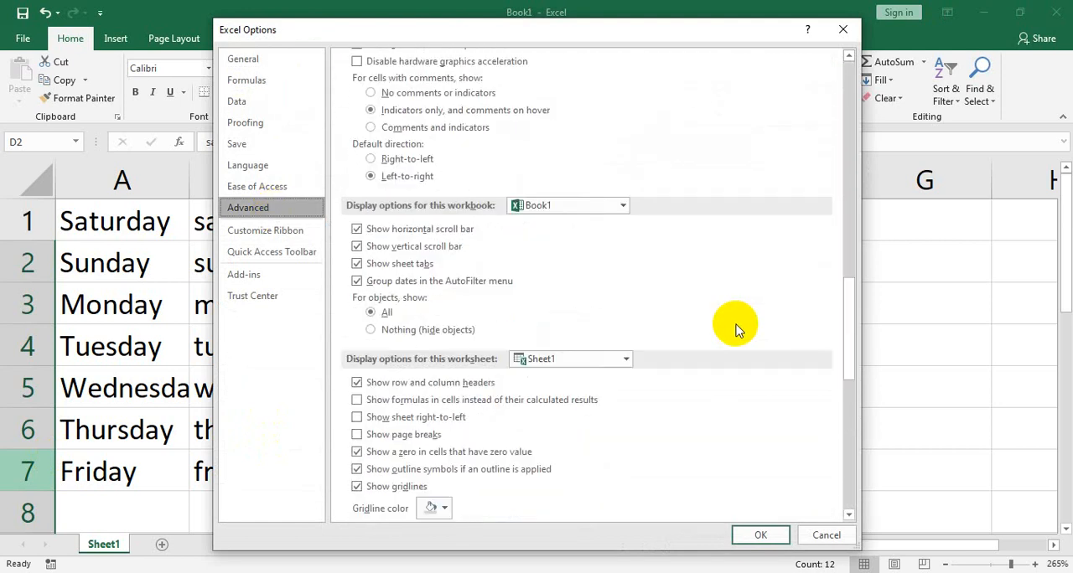
scroll(713, 335, down, 10)
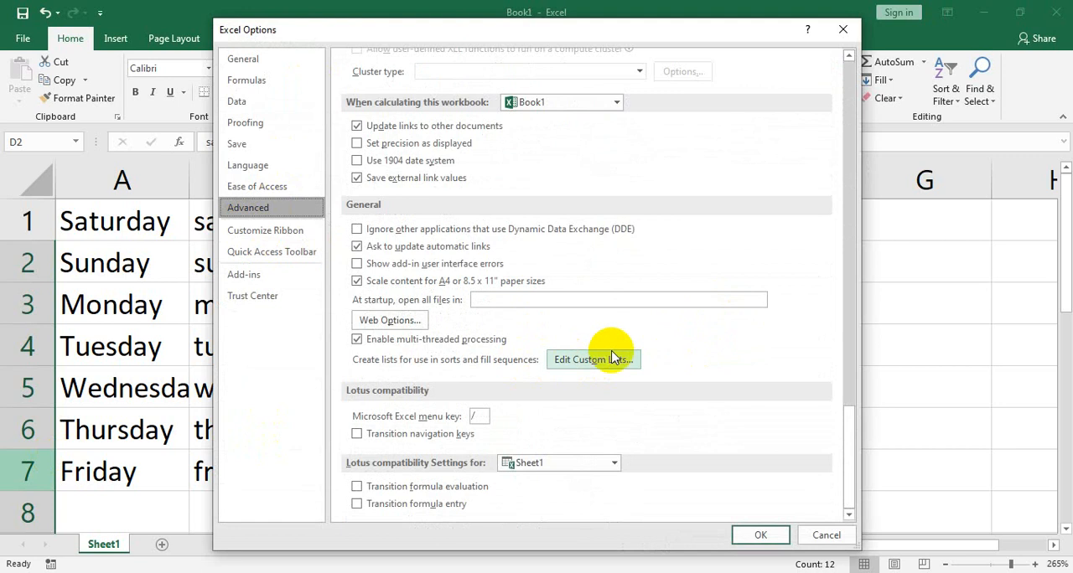
click(840, 29)
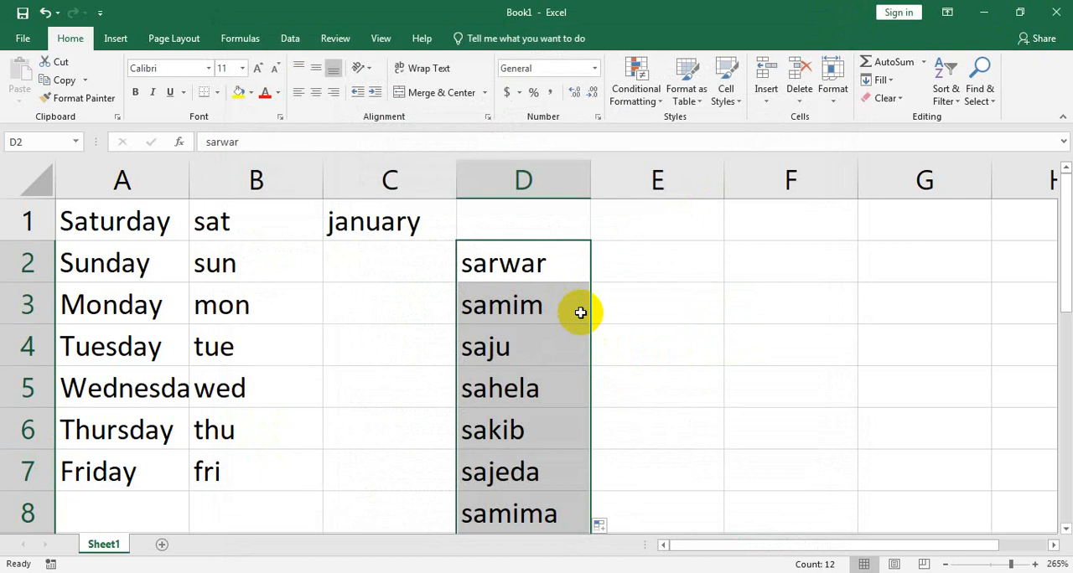
Step: Clear the filled name series from cells D2 to D13
scroll(577, 326, down, 3)
scroll(577, 340, up, 3)
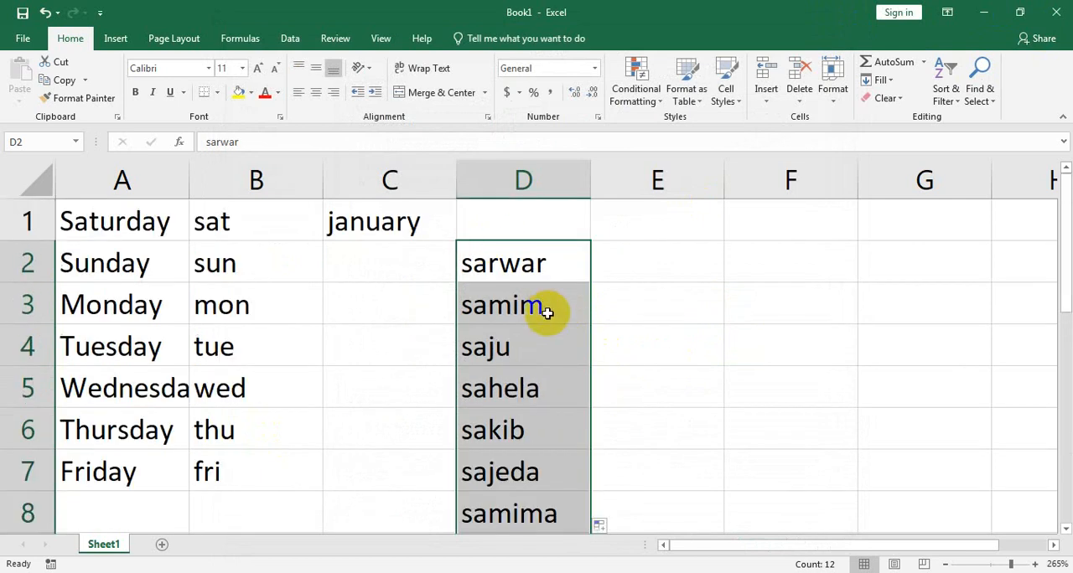
key(Delete)
Step: Fill the month series down column C from "january" in C1 to C12
click(399, 257)
click(390, 229)
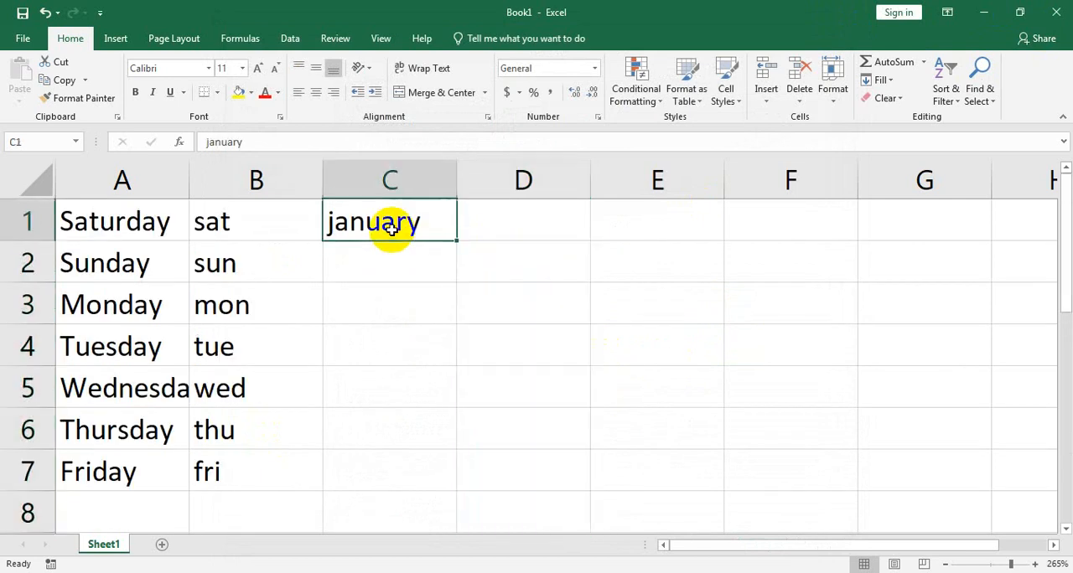
click(396, 271)
click(445, 233)
drag(455, 238, 446, 522)
scroll(466, 391, up, 2)
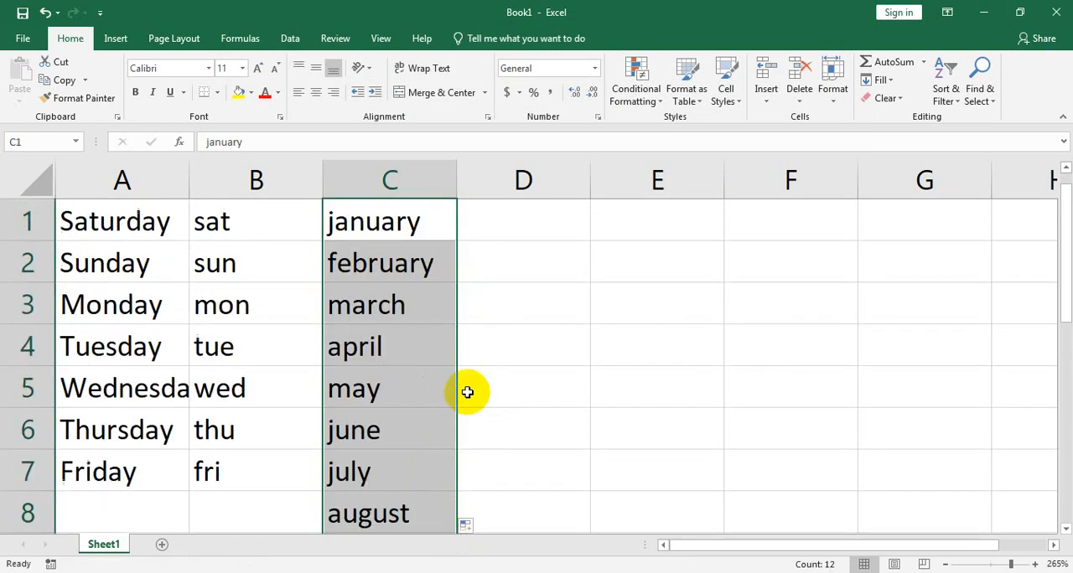
Step: Fill the month series across row 1 from "january" in C1 to X1
click(406, 224)
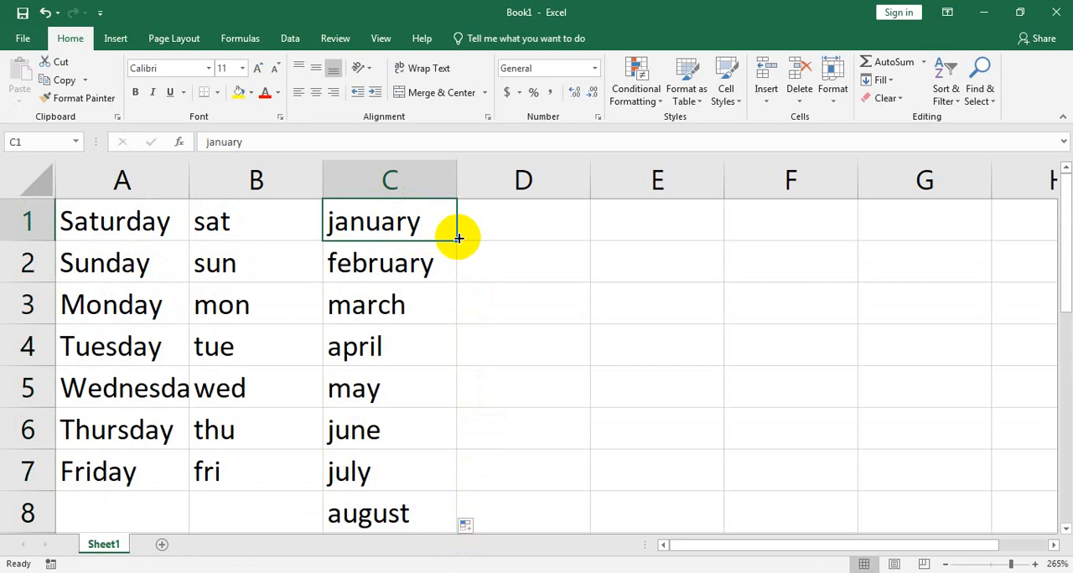
drag(459, 238, 691, 243)
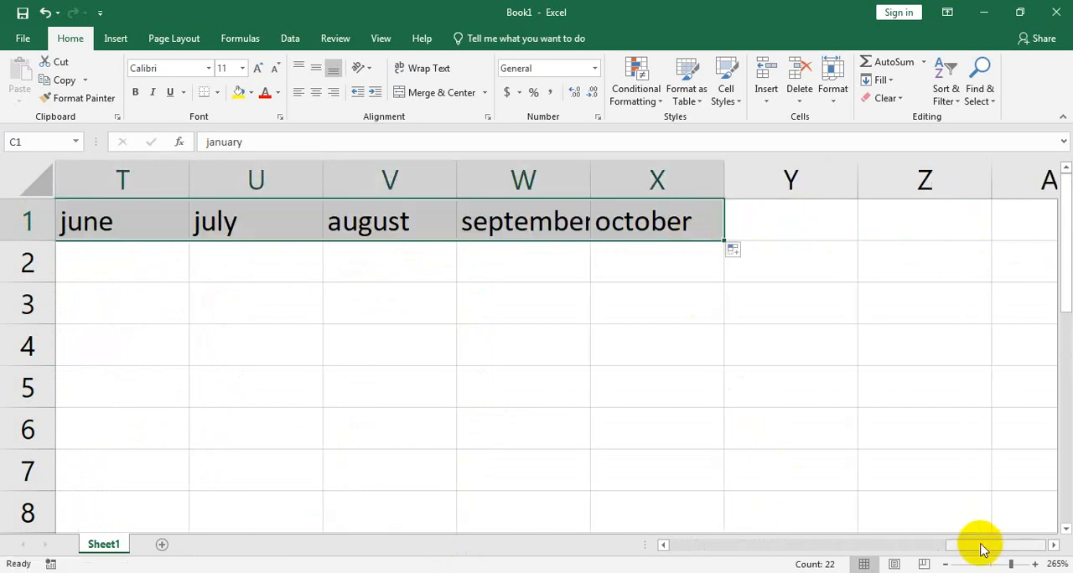
drag(981, 545, 663, 551)
Step: Enter "jan" in cell D2 and fill the abbreviated month series down to D12
click(515, 262)
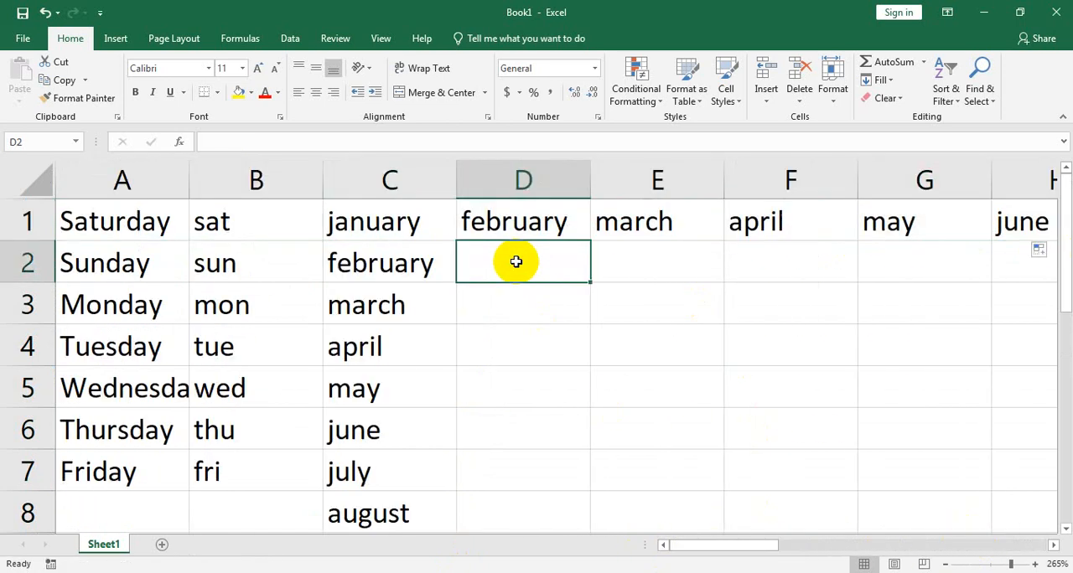
text(jan)
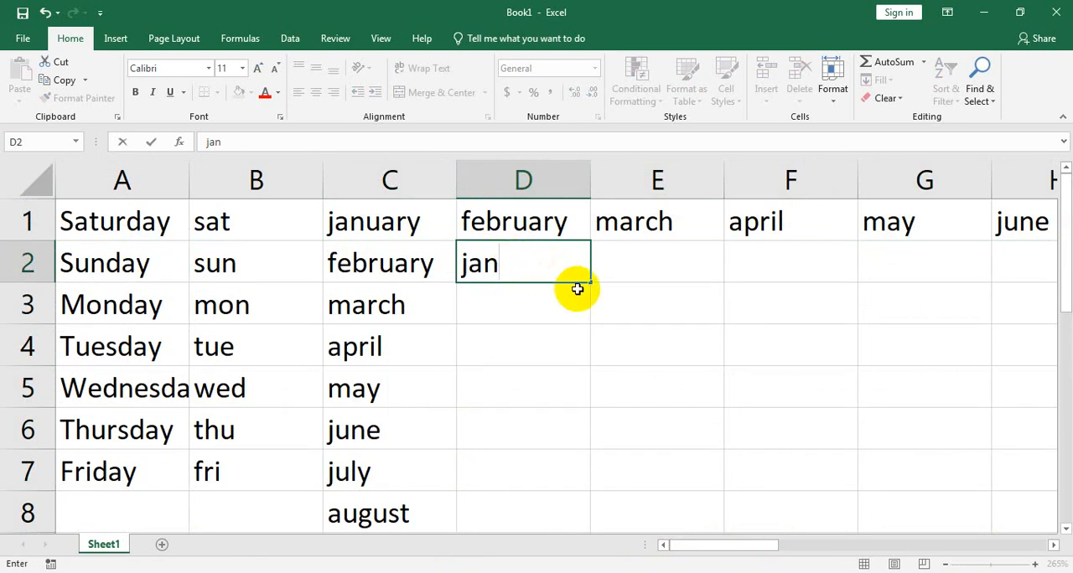
drag(594, 285, 573, 494)
scroll(606, 401, up, 2)
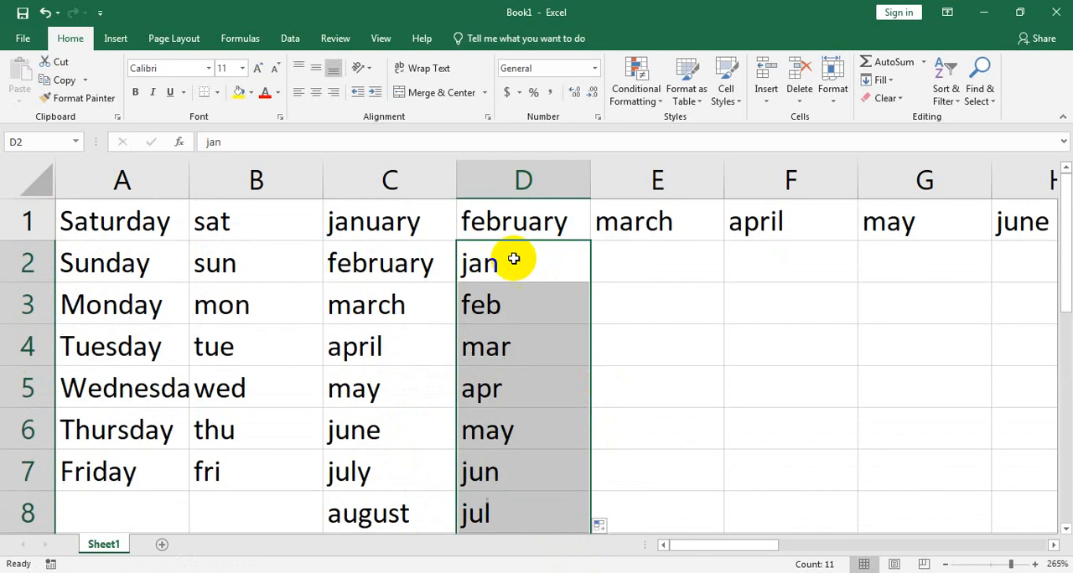
Step: Fill the abbreviated month series across row 2 from D2 to R2
click(577, 273)
drag(587, 286, 804, 276)
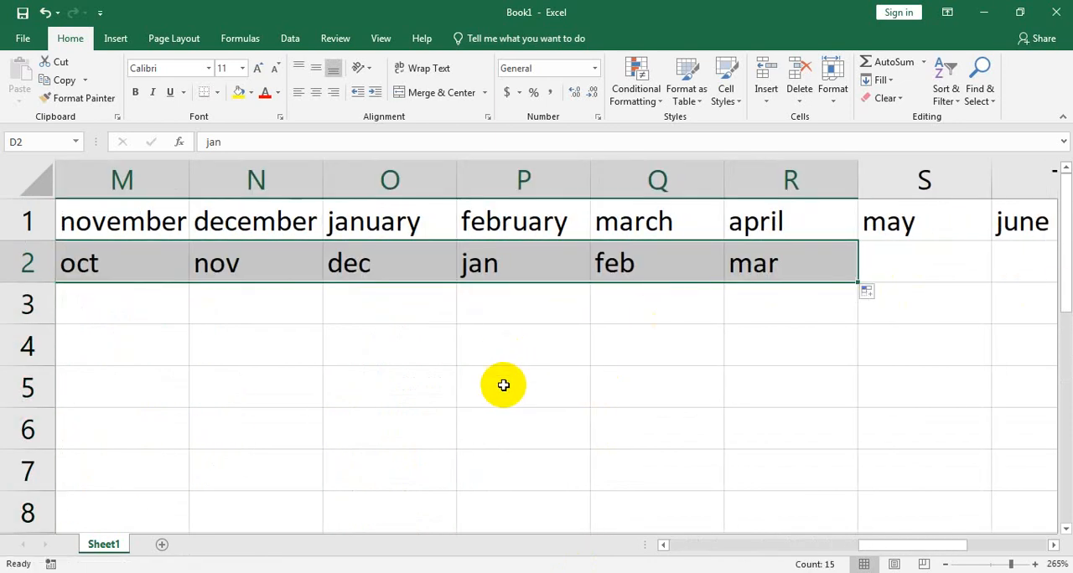
drag(939, 545, 729, 543)
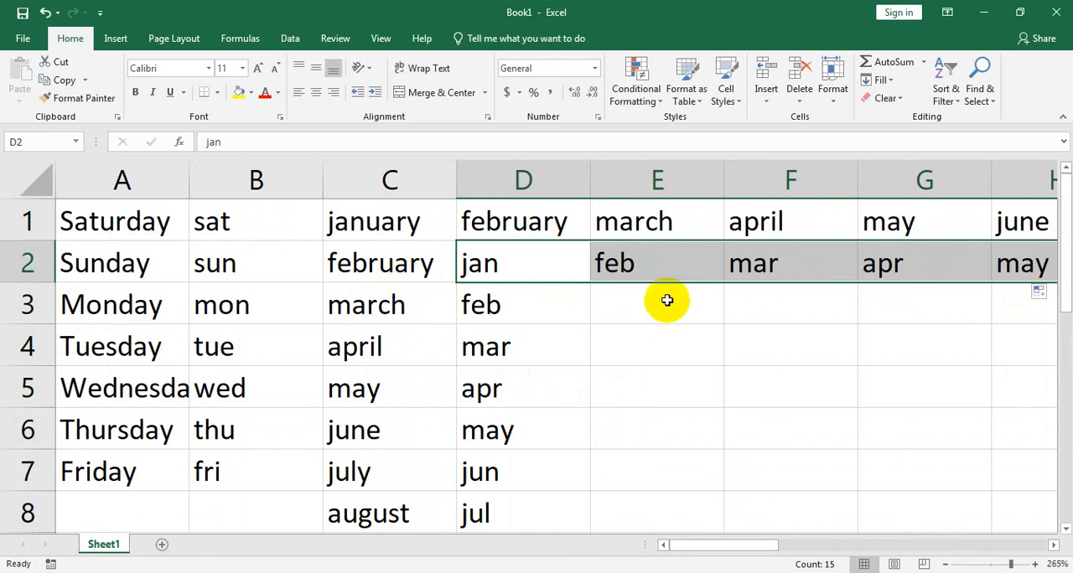
Step: Clear the contents of the entire worksheet
key(ctrl+a)
key(Delete)
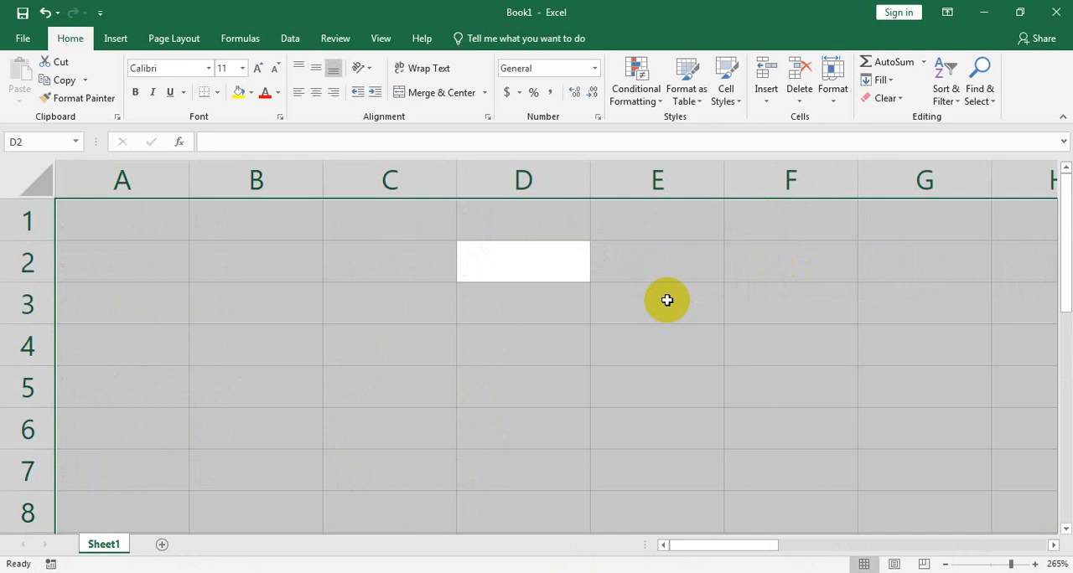
Step: Enter the date order label "m/d/y" in cell A1
click(121, 235)
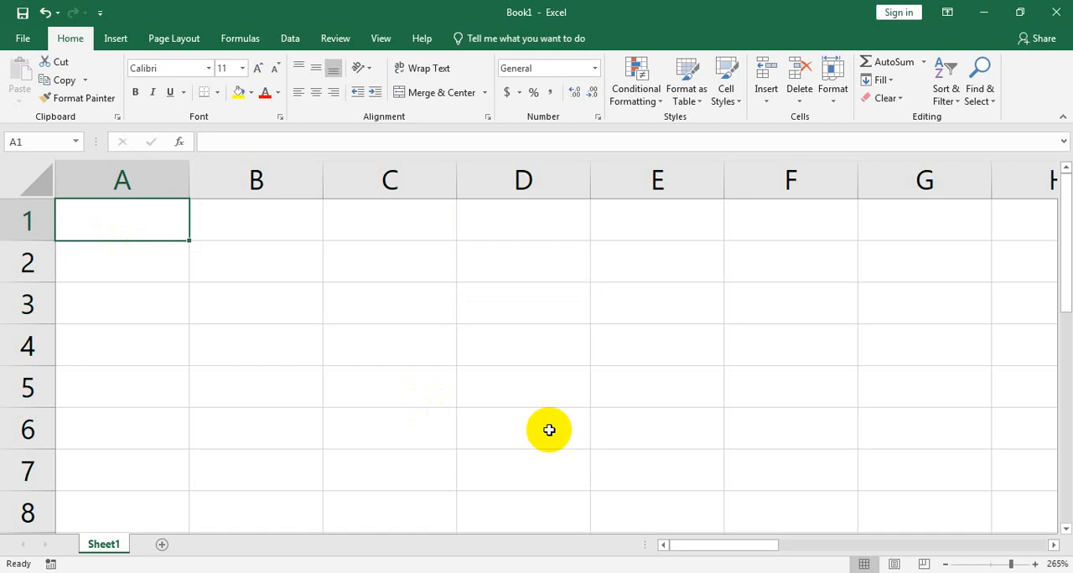
text(,)
key(BackSpace)
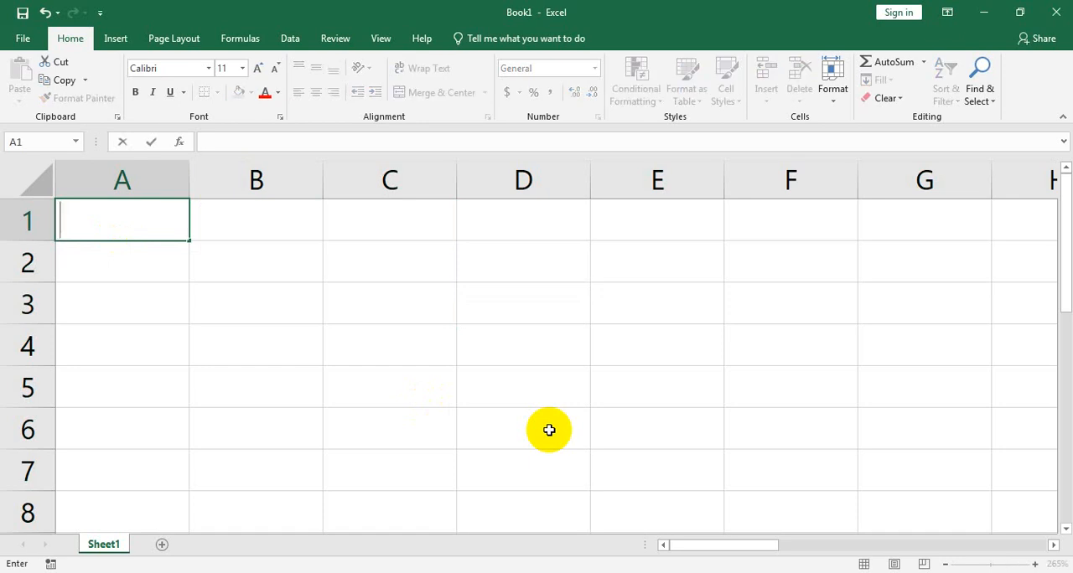
text(m/d/y)
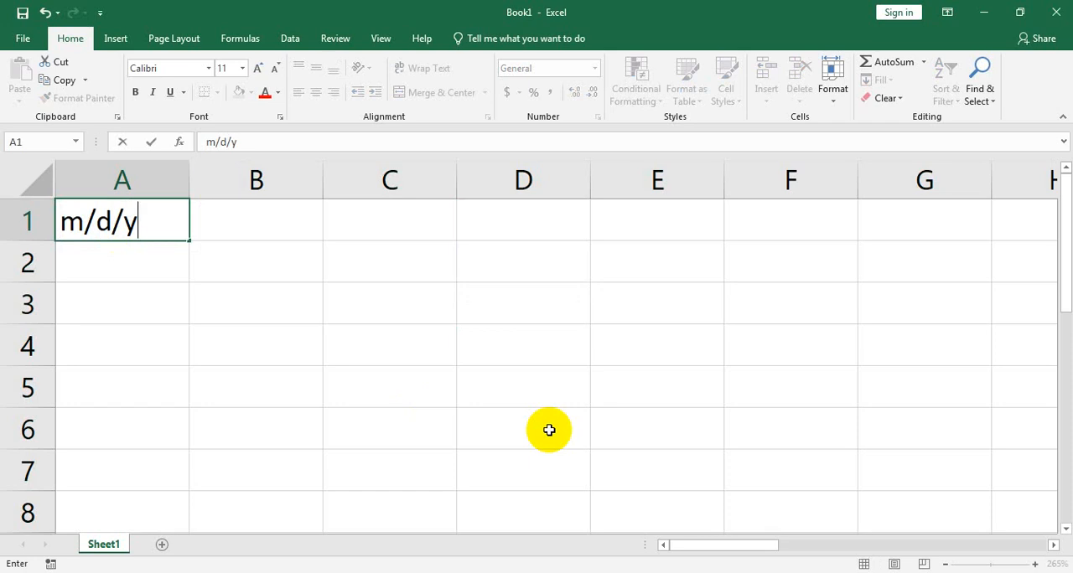
Step: Enter the date 10/06/2022 in cell A2 and widen column A slightly to fit it
click(172, 264)
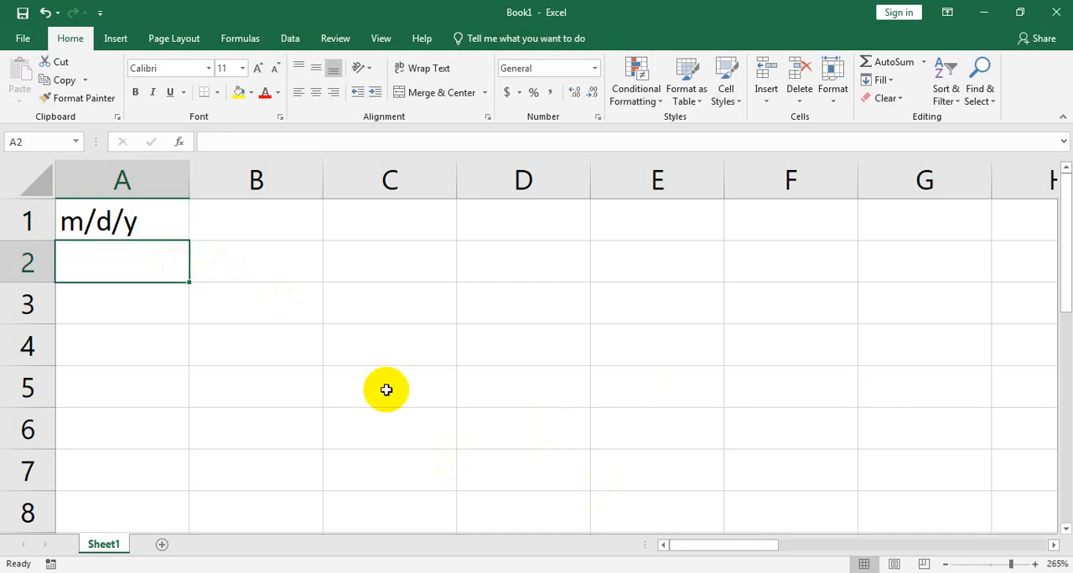
text(10/)
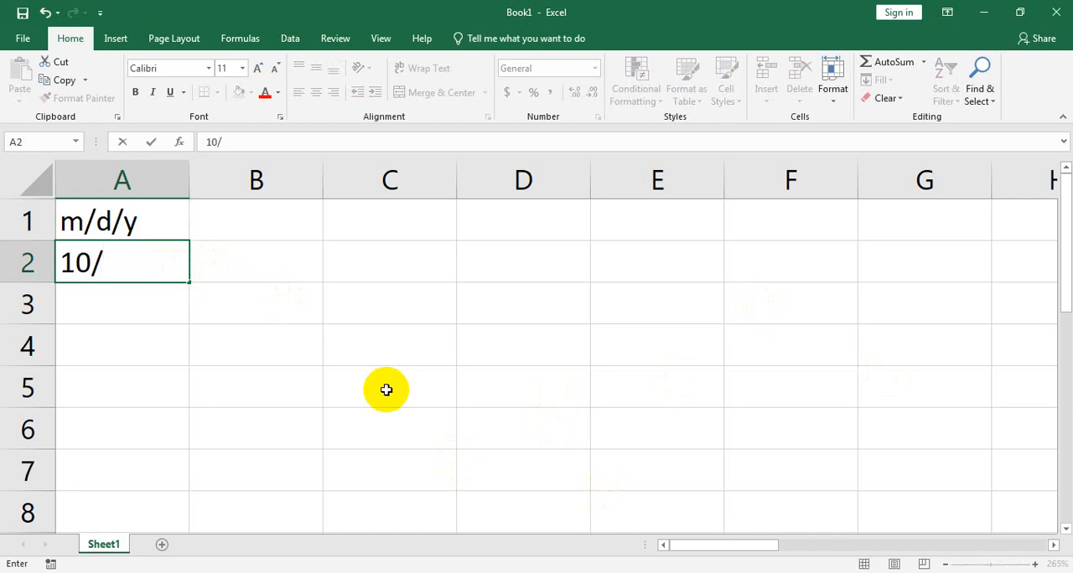
text(06/2022)
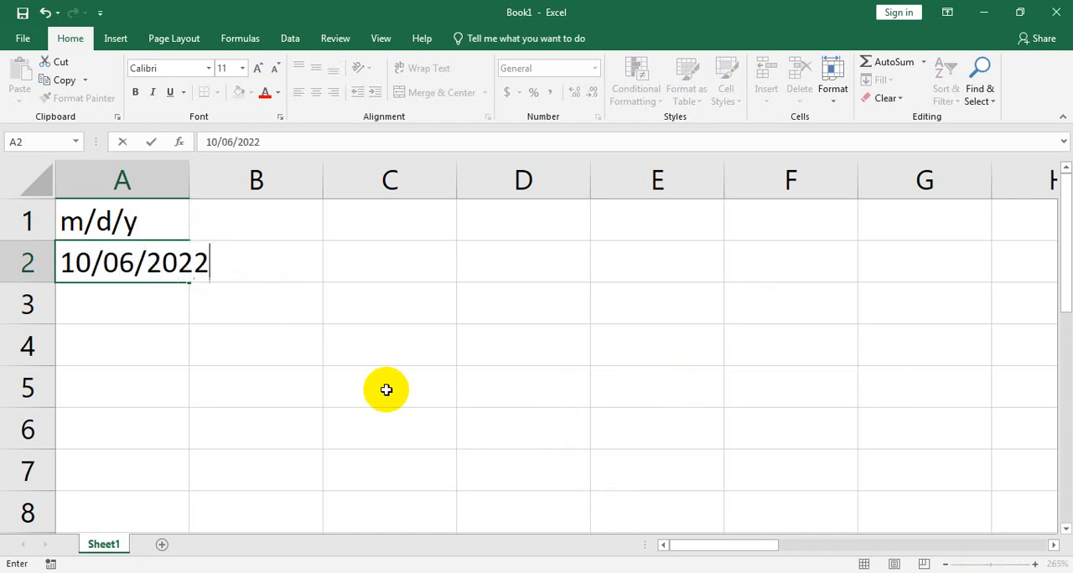
click(184, 173)
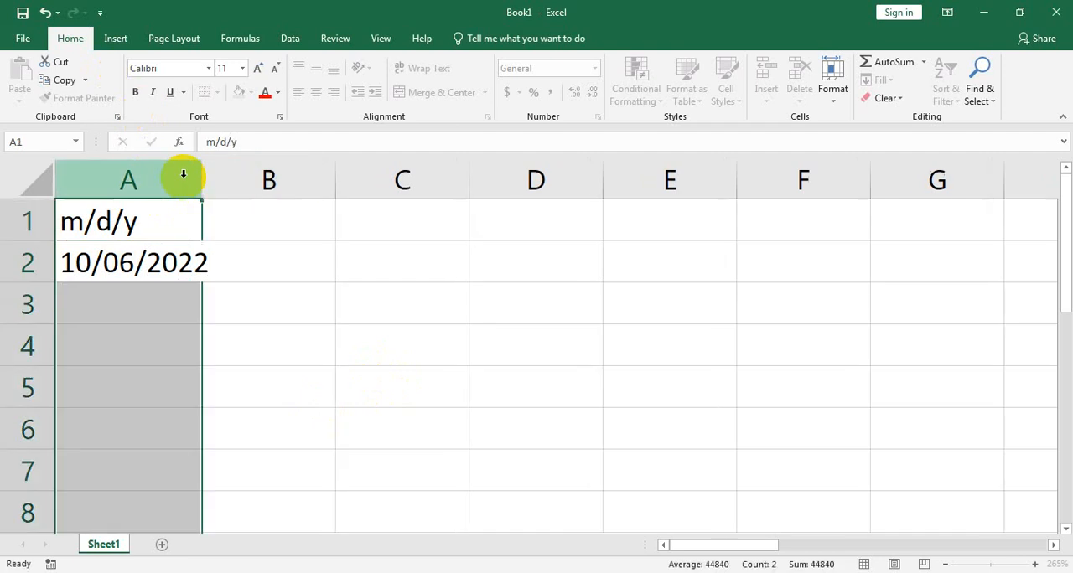
click(193, 261)
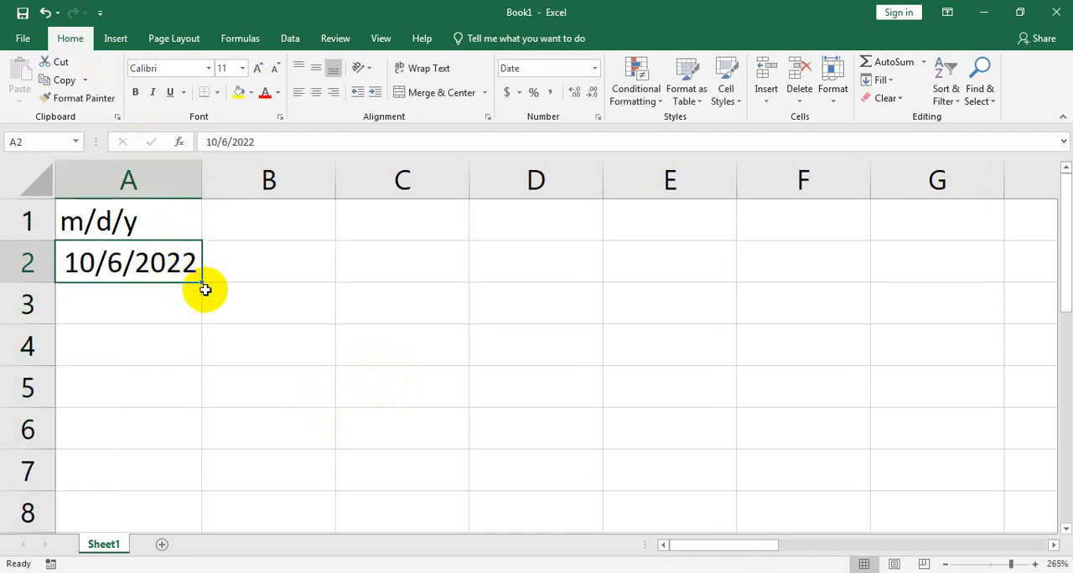
Step: Fill the date series from A2 down to A71 and widen column A so that two-digit days fit
drag(203, 281, 139, 443)
scroll(120, 425, up, 12)
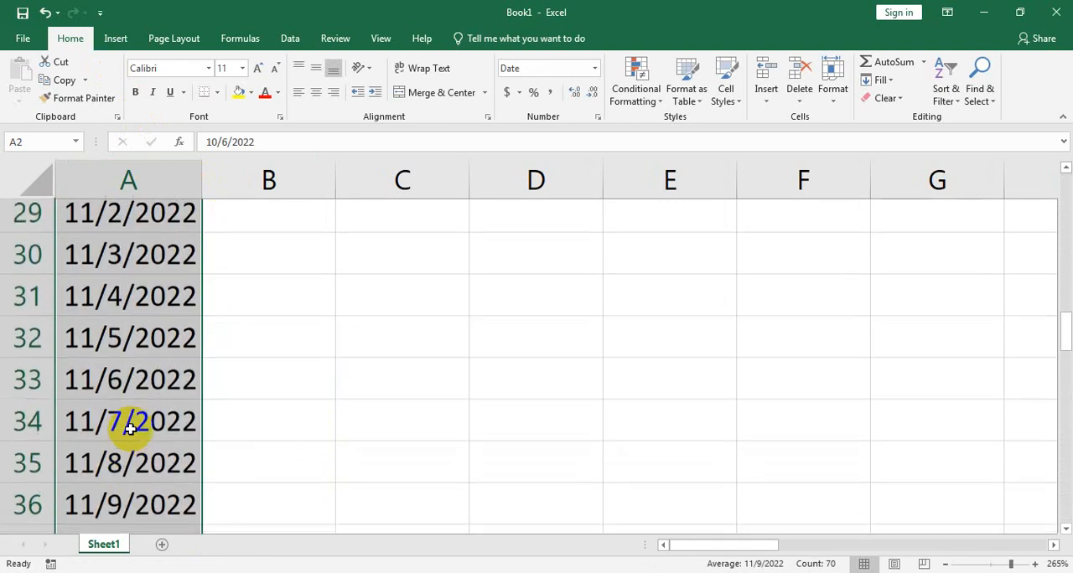
scroll(120, 276, up, 8)
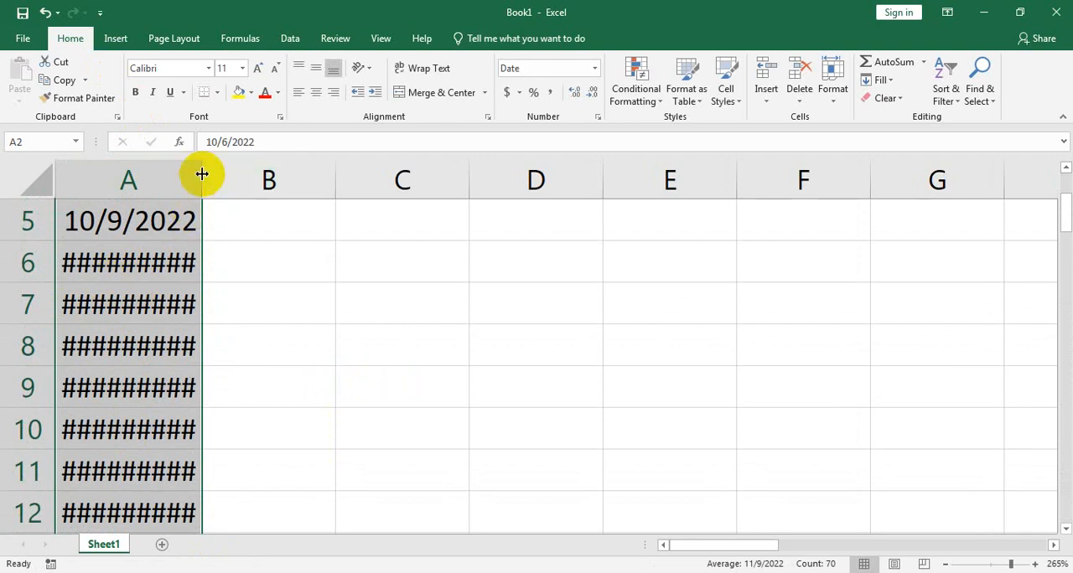
drag(202, 174, 254, 172)
Step: Examine the filled dates in column A, checking how the days and months advance down to the last row
scroll(134, 345, down, 8)
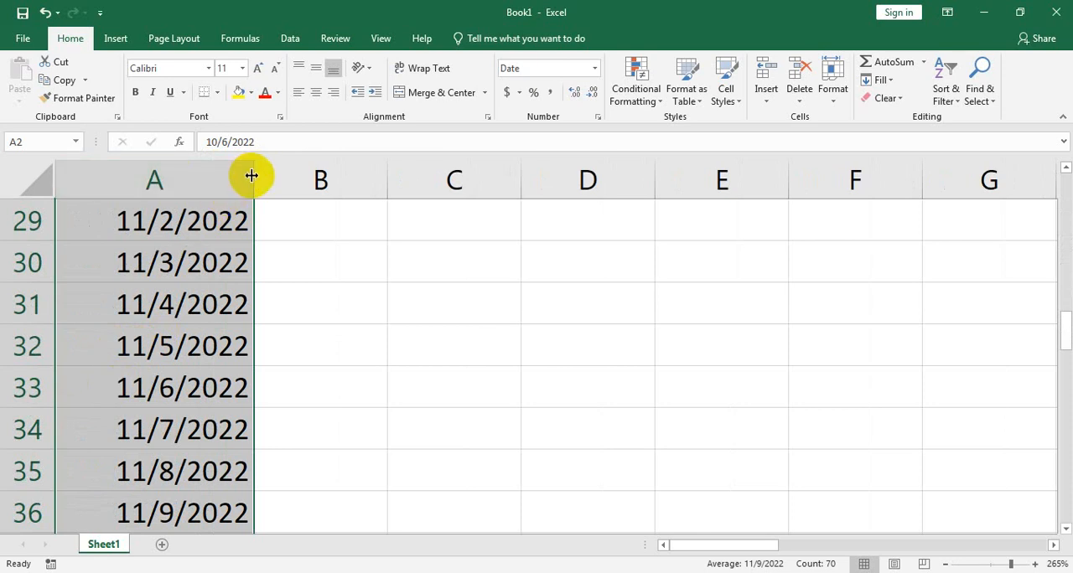
scroll(378, 477, up, 9)
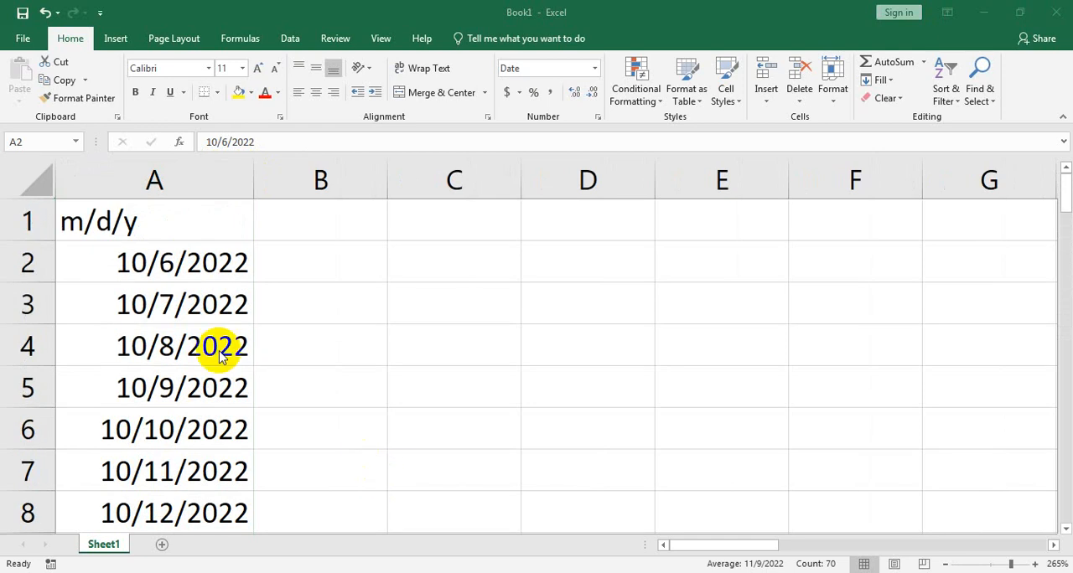
scroll(172, 400, down, 5)
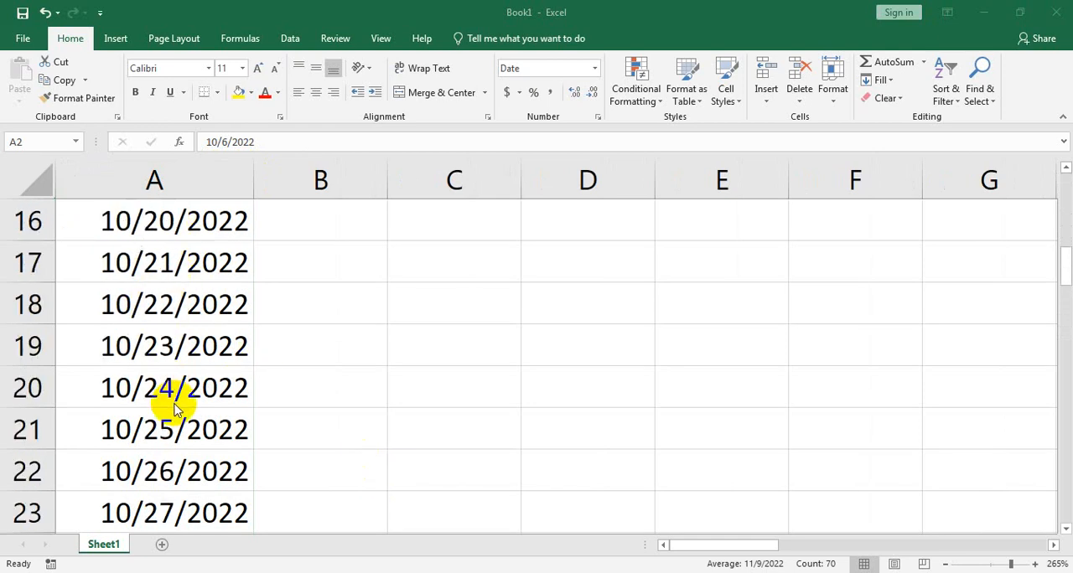
scroll(174, 409, down, 2)
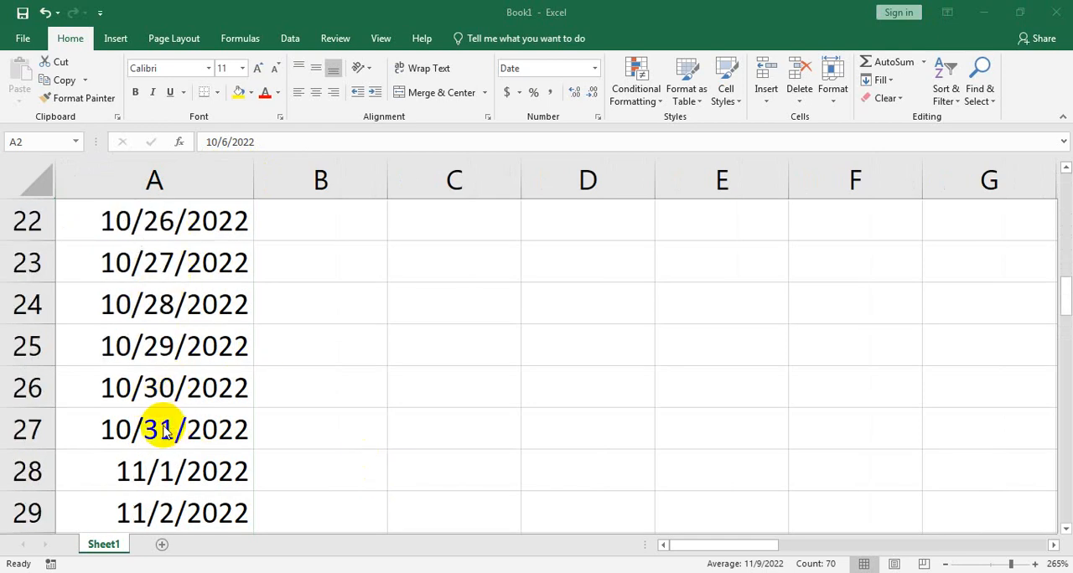
scroll(165, 431, down, 1)
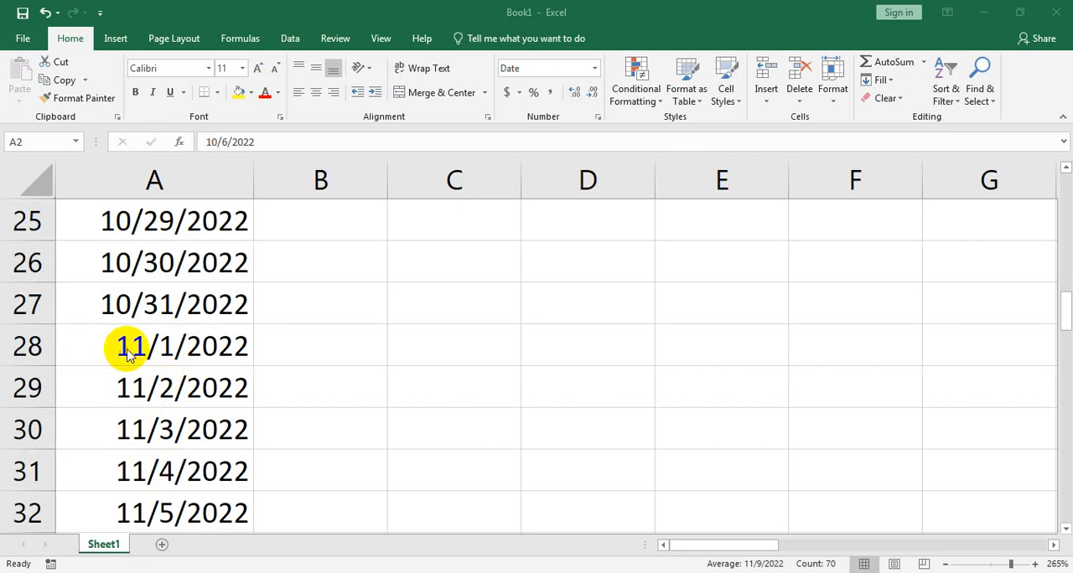
scroll(223, 411, down, 19)
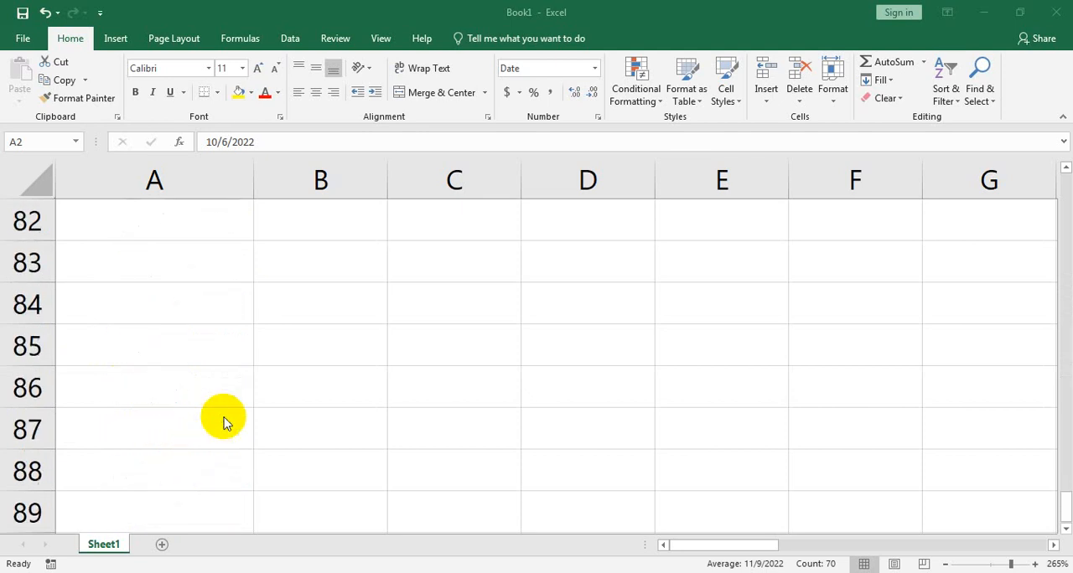
scroll(222, 423, down, 2)
scroll(223, 424, up, 8)
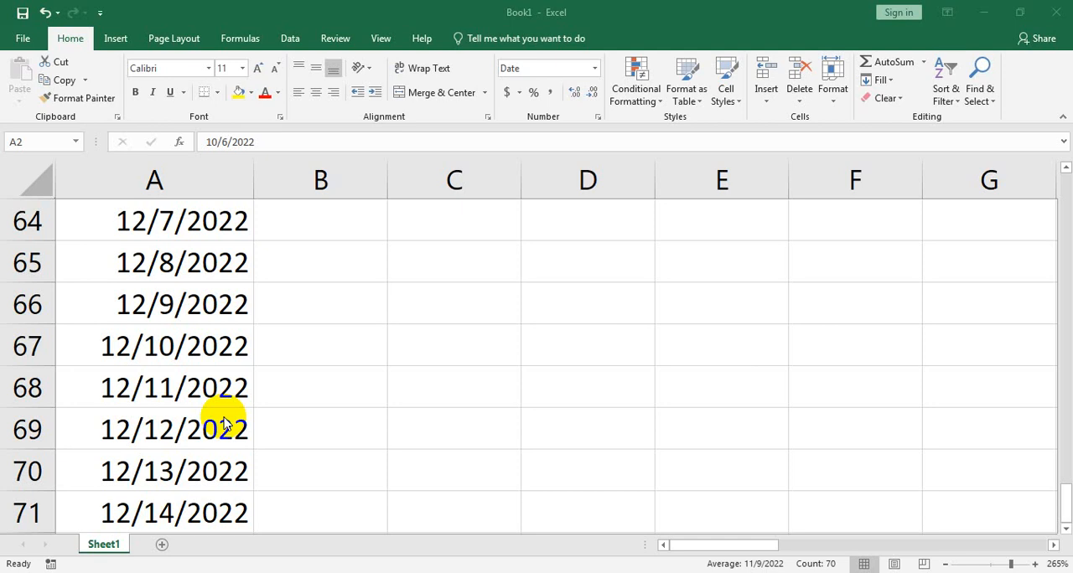
Step: Apply the Long Date format to the dates in A2 to A71 and widen column A to fit them
click(593, 69)
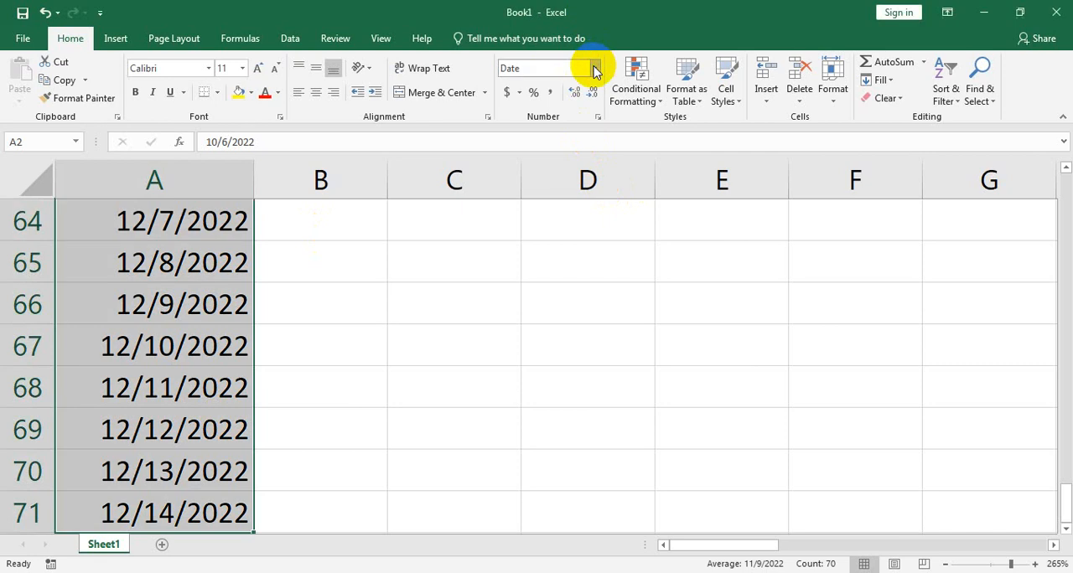
click(593, 68)
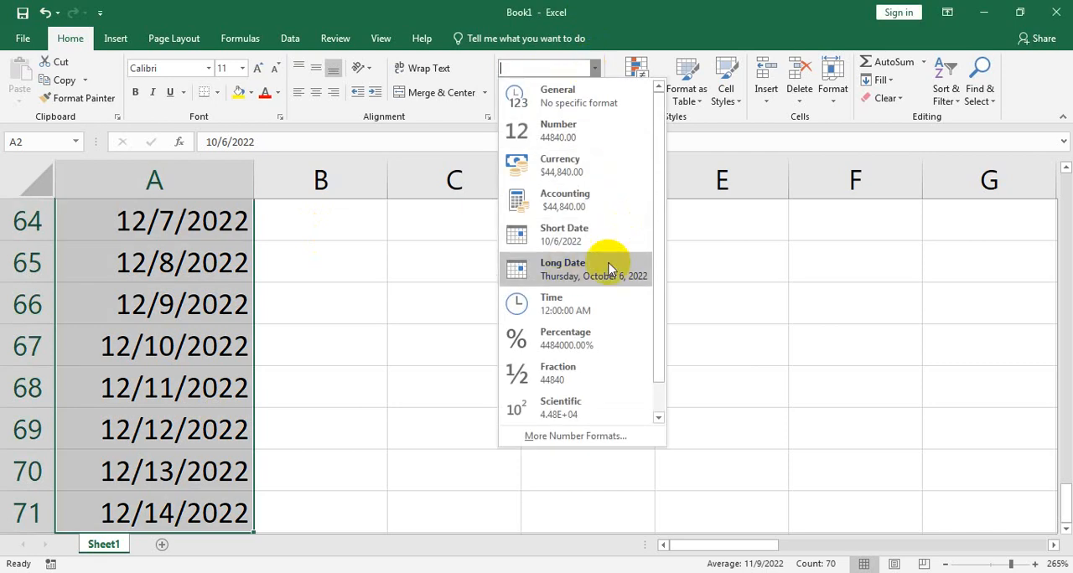
click(609, 268)
drag(256, 160, 511, 173)
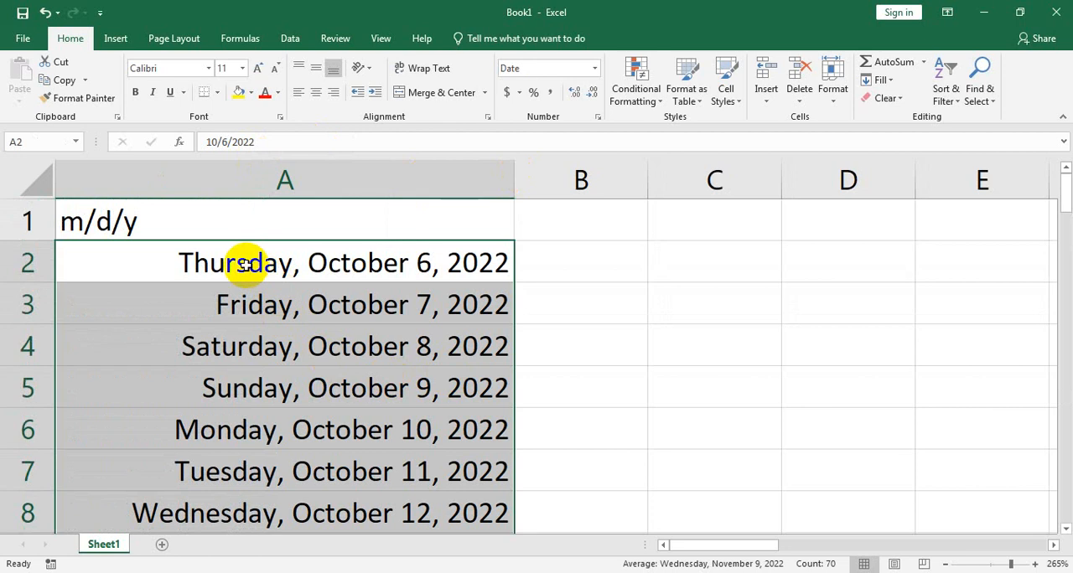
Step: Undo the last column widening and the Long Date format on column A, then deselect the dates
key(ctrl+z)
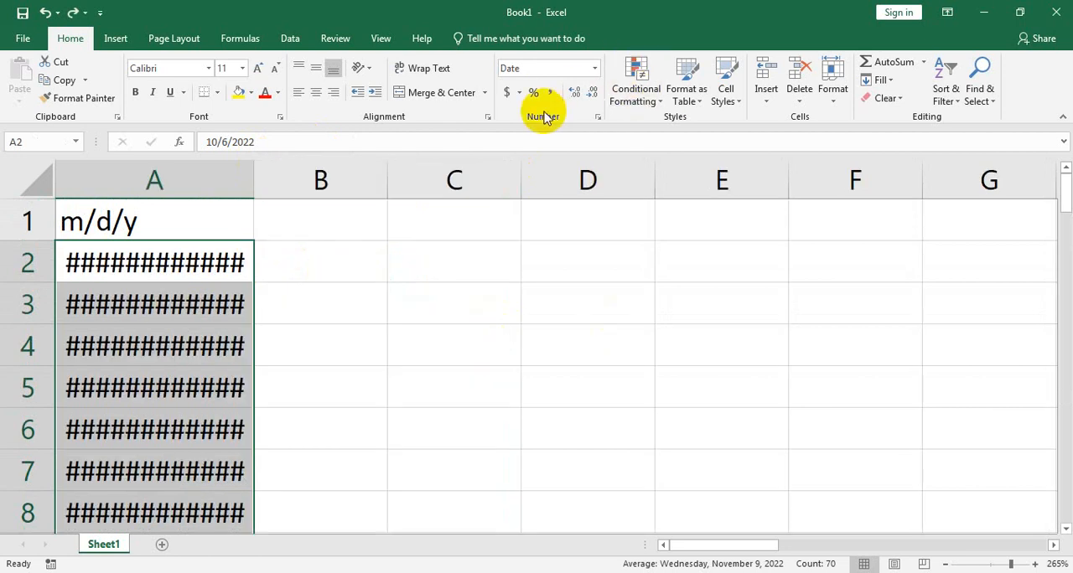
key(ctrl+z)
click(364, 344)
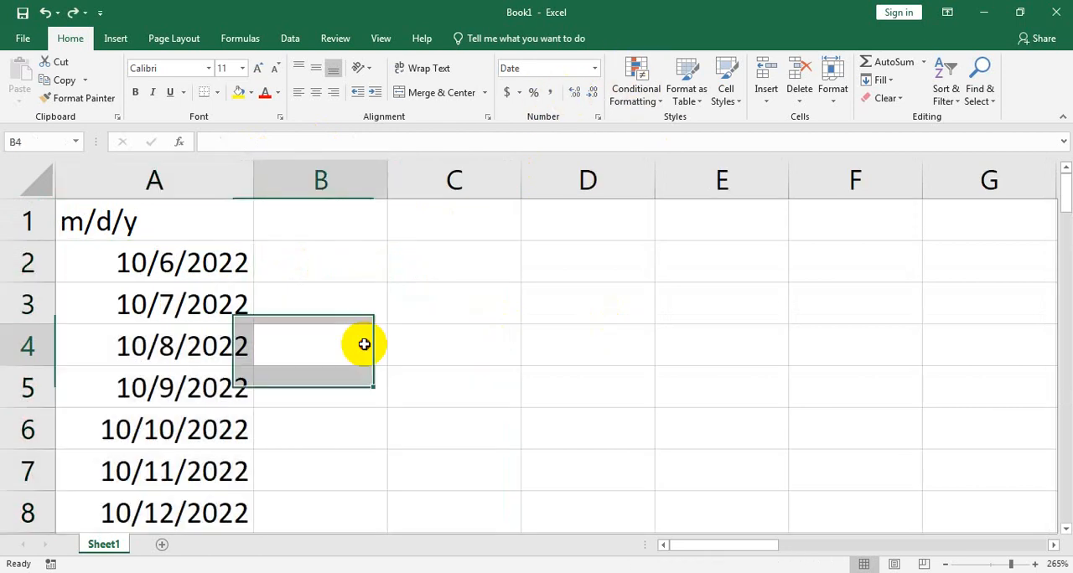